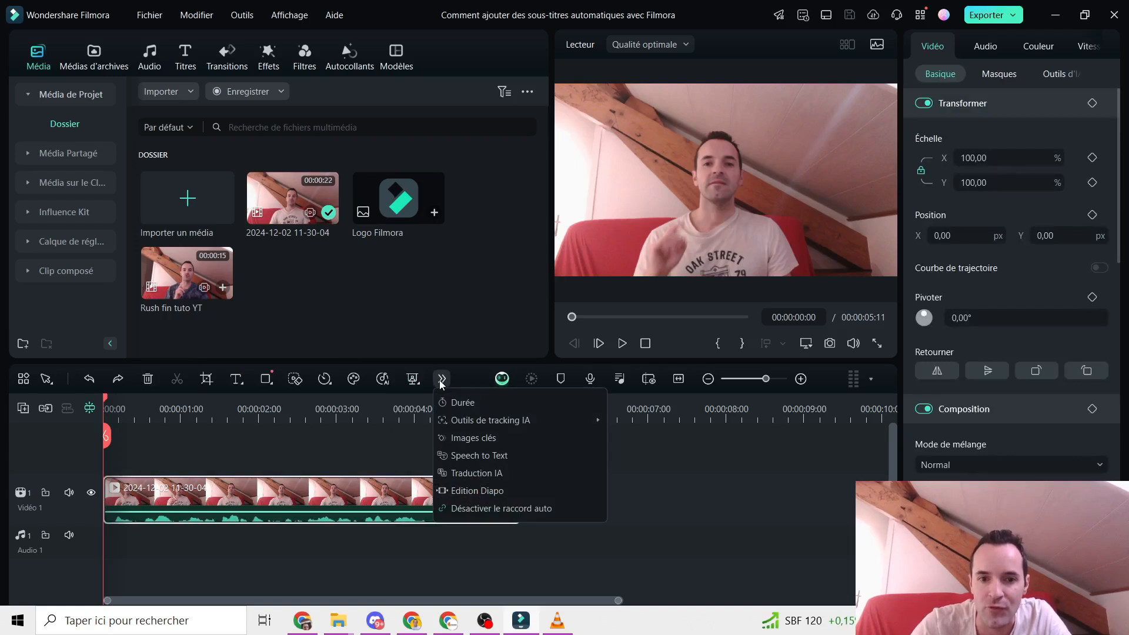
Generate French (France) SRT subtitles from the selected clip with Speech to Text, and open the resulting subtitle clip for editing
{"action": "left_click", "coordinate": [509, 457]}
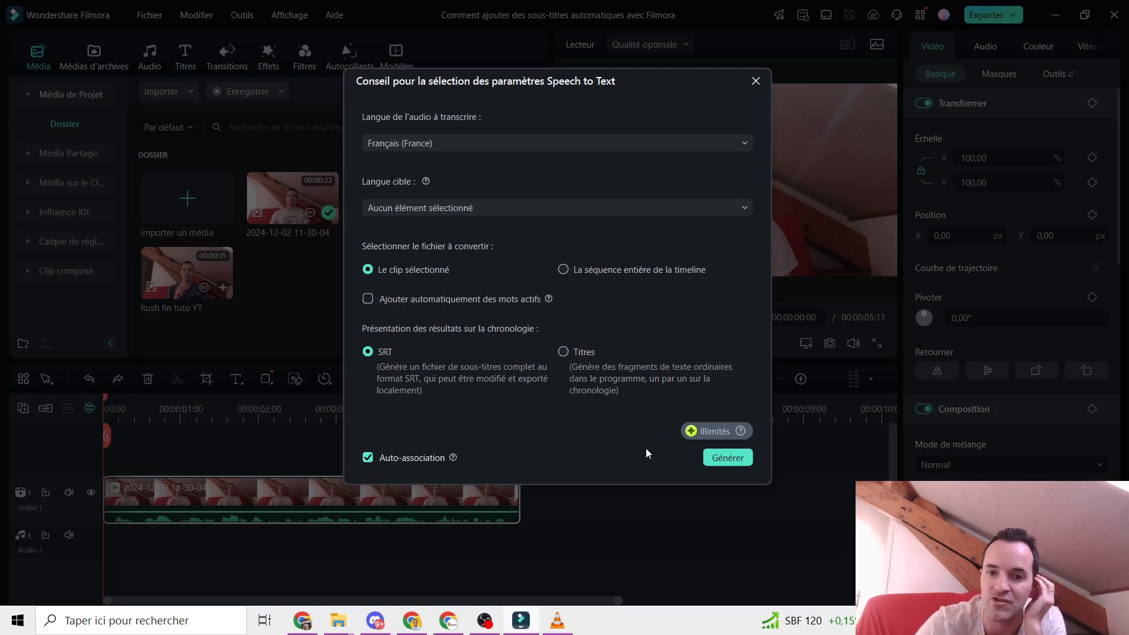
{"action": "left_click", "coordinate": [727, 459]}
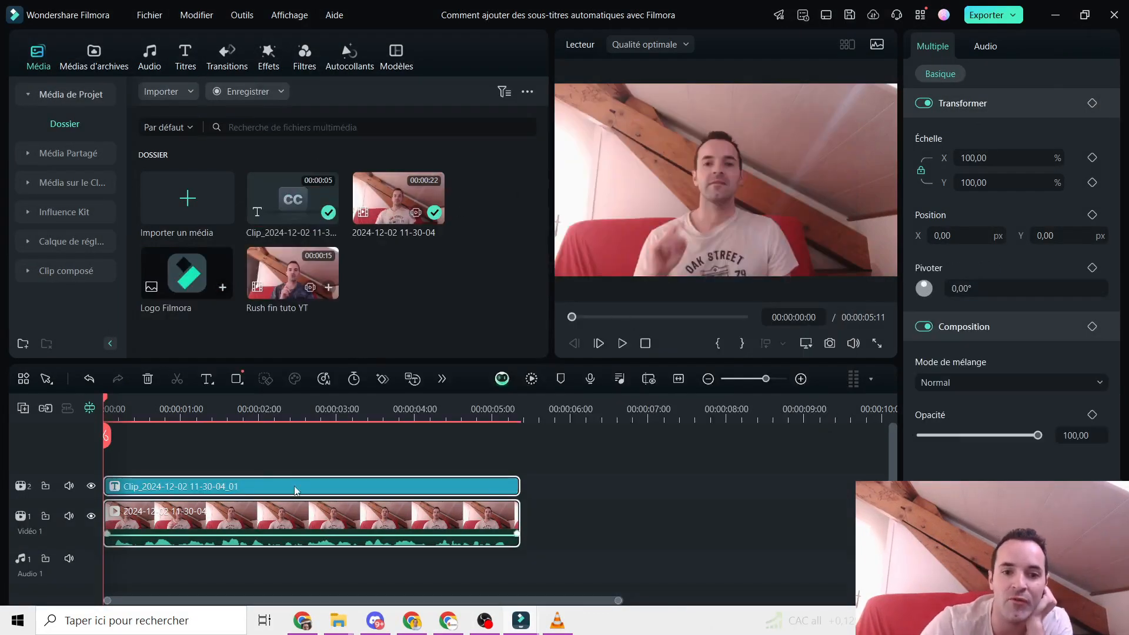
{"action": "left_click", "coordinate": [254, 489]}
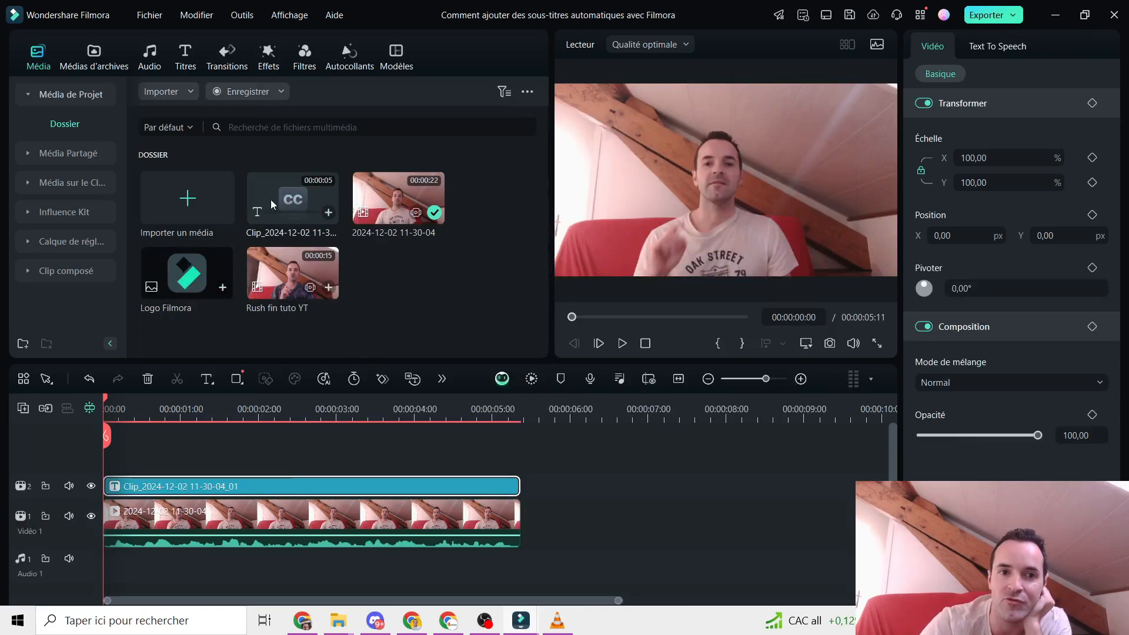
{"action": "double_click", "coordinate": [246, 489]}
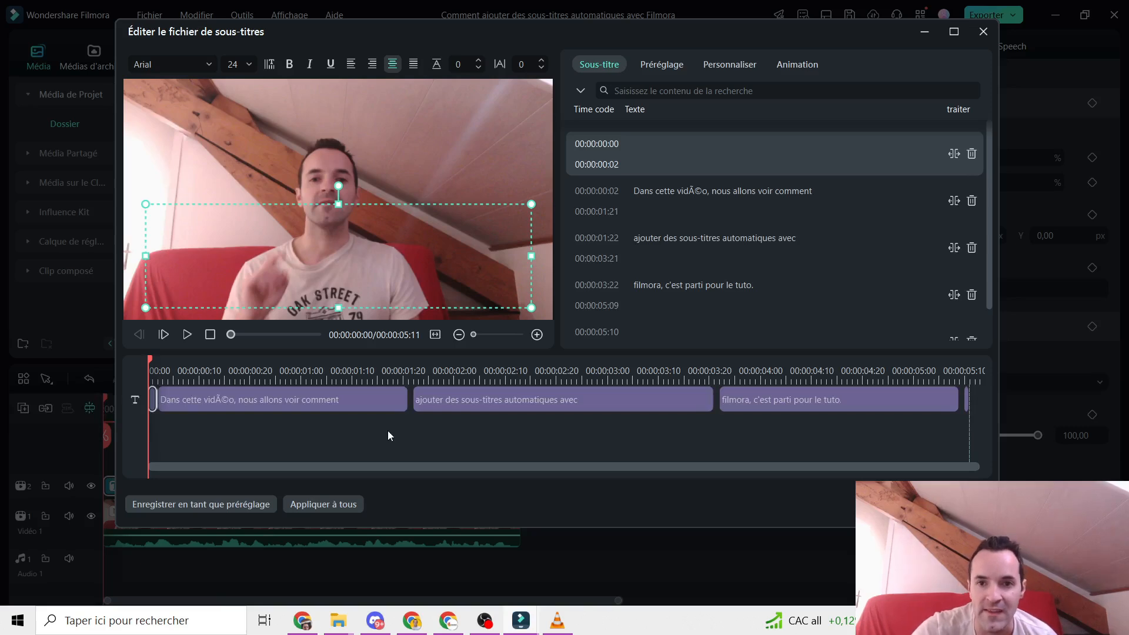
Play the subtitles in the subtitle editor and return to the first sentence to check its text
{"action": "key", "text": "space"}
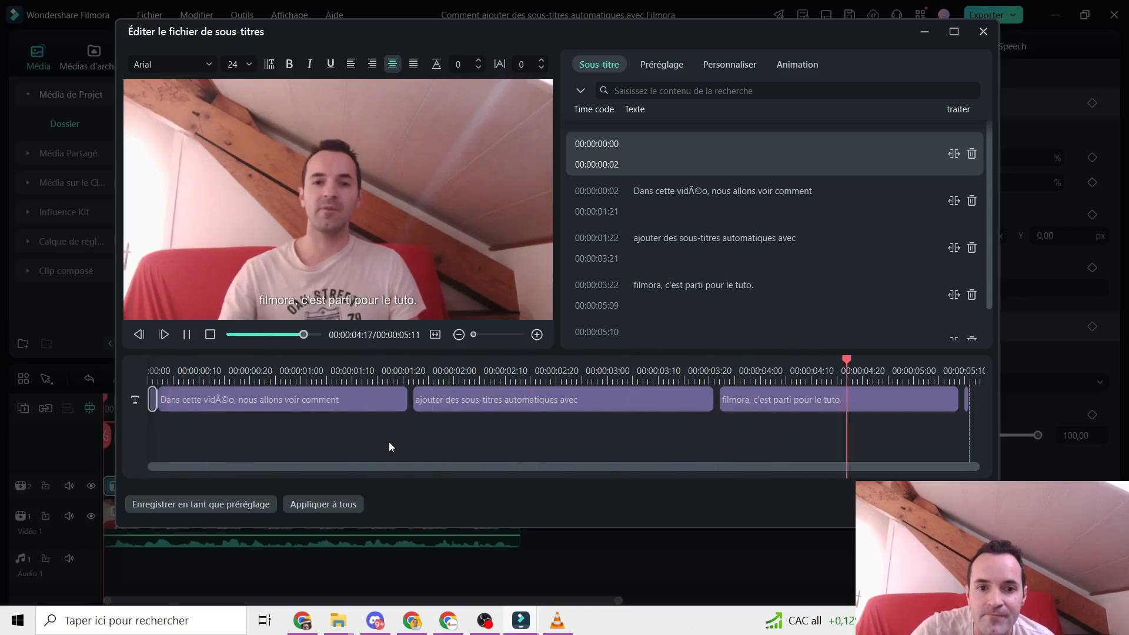
{"action": "left_click_drag", "start_coordinate": [821, 371], "coordinate": [111, 374]}
{"action": "key", "text": "space"}
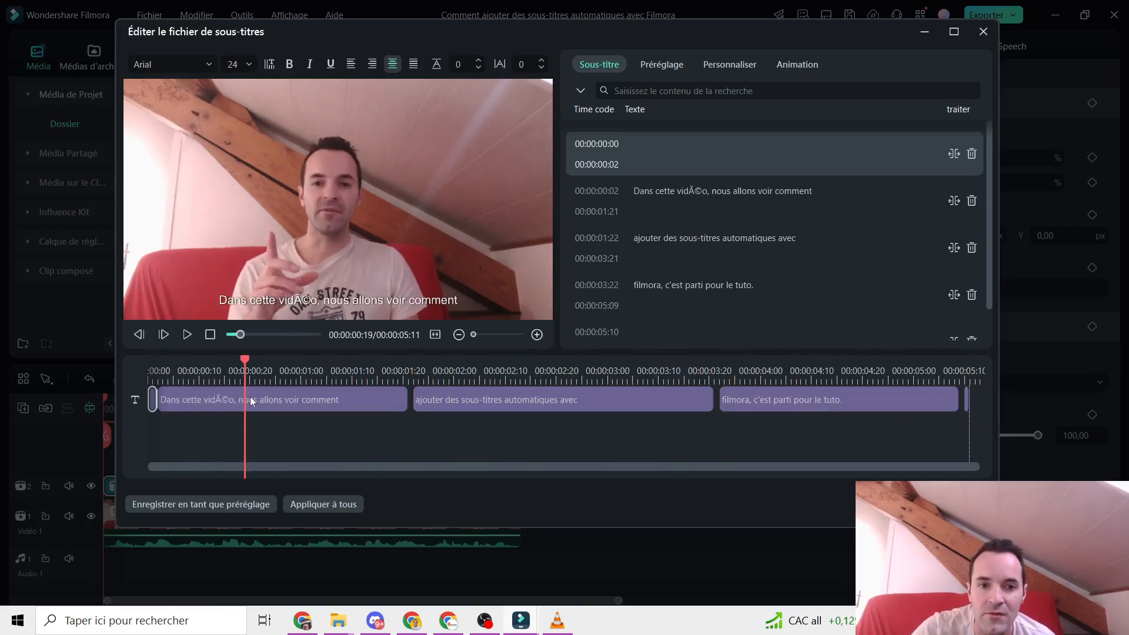
Correct the garbled word in the first sentence so the subtitle reads "Dans cette vidéo, nous allons voir comment"
{"action": "left_click", "coordinate": [249, 396]}
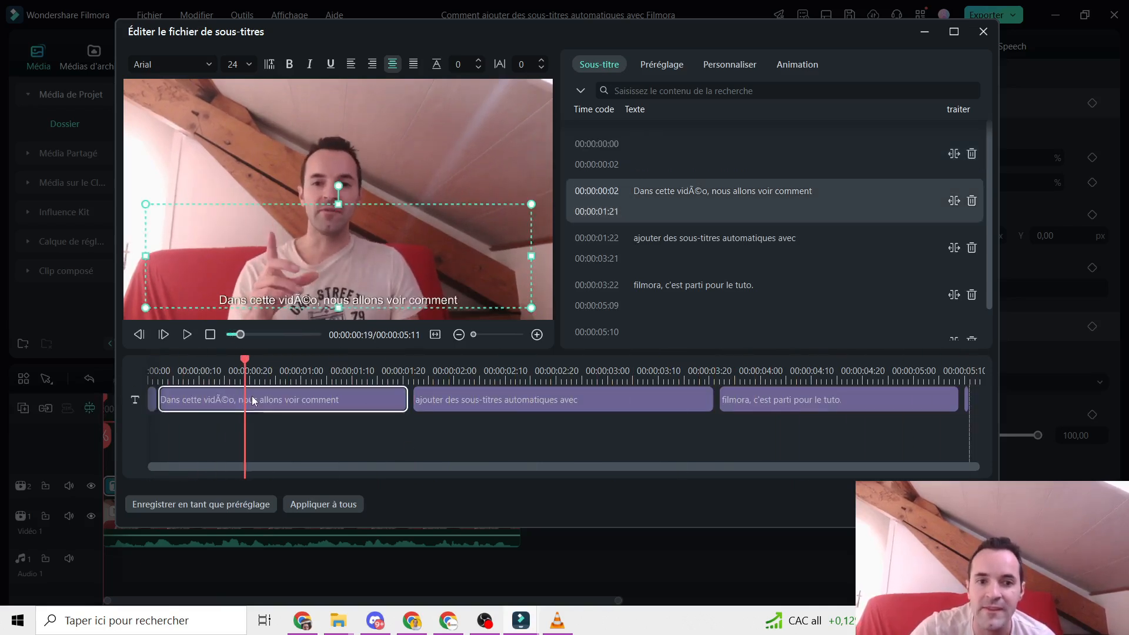
{"action": "left_click", "coordinate": [712, 189]}
{"action": "key", "text": "BackSpace"}
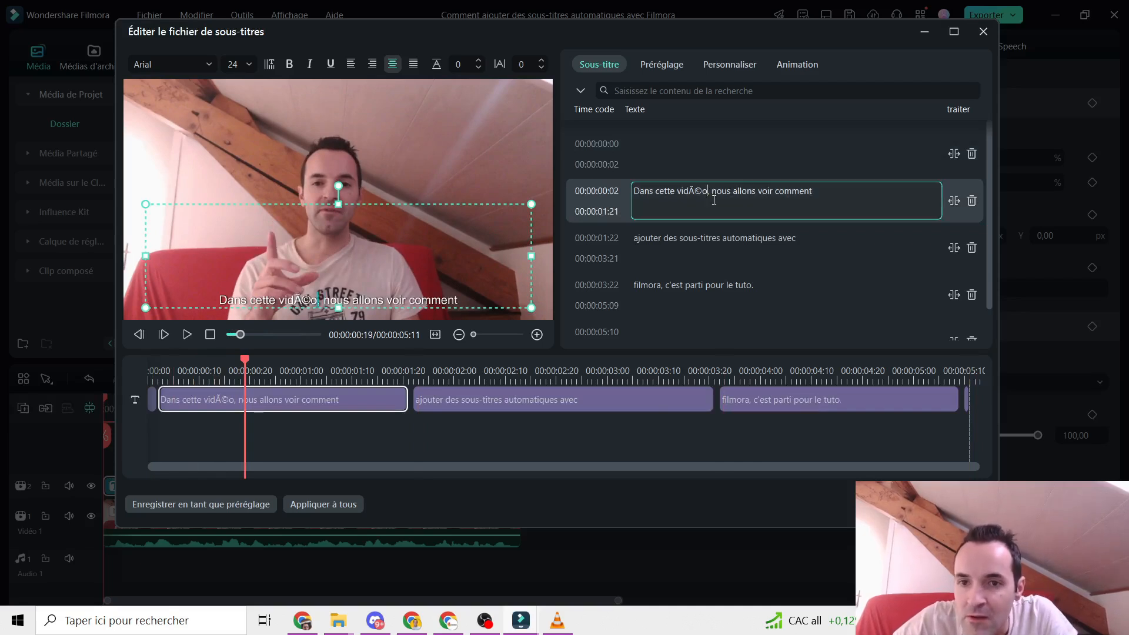
{"action": "key", "text": "BackSpace"}
{"action": "key", "text": "BackSpace"}
{"action": "key", "text": "BackSpace"}
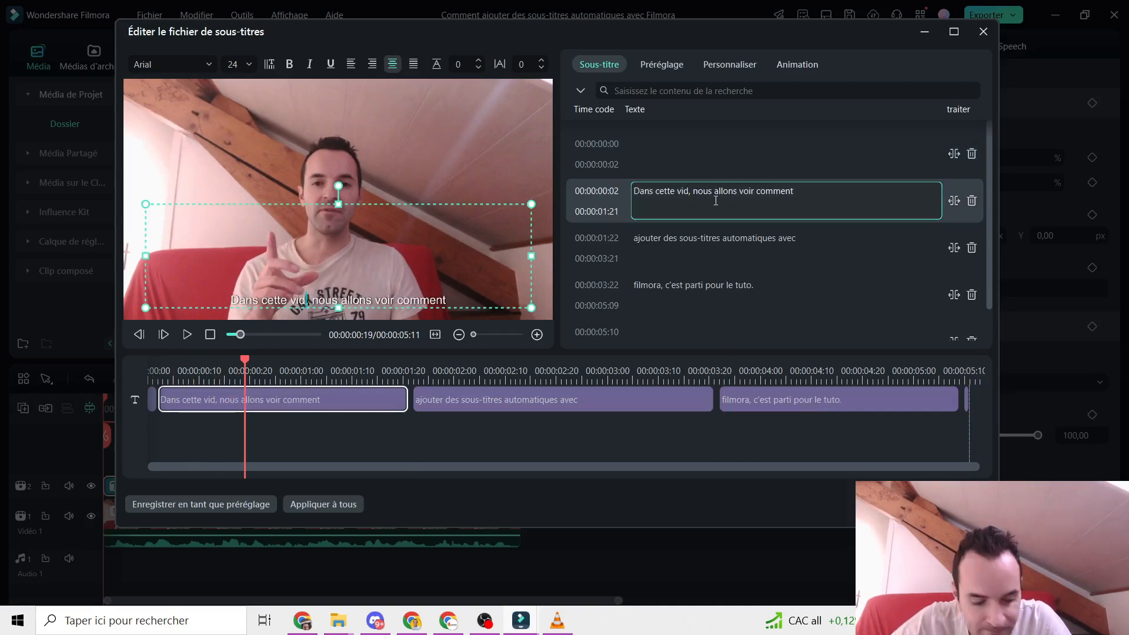
{"action": "type", "text": "éo"}
Apply the text settings of the "filmora, c'est parti pour le tuto." subtitle to all, save the edits and preview the timeline
{"action": "left_click", "coordinate": [838, 400]}
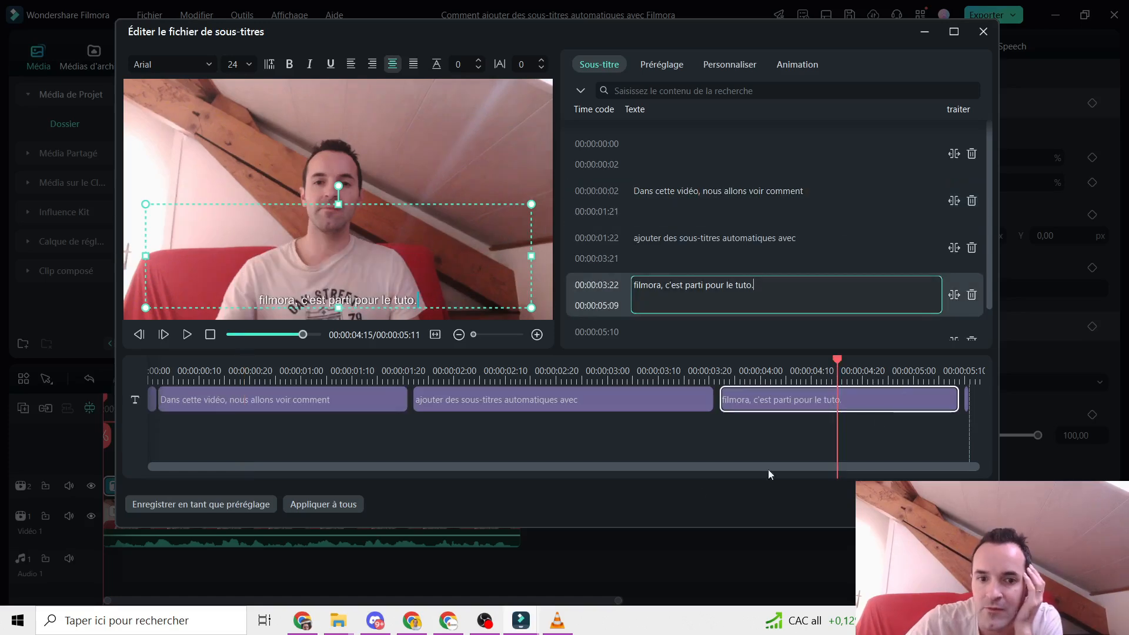
{"action": "left_click", "coordinate": [325, 504]}
{"action": "left_click", "coordinate": [148, 353]}
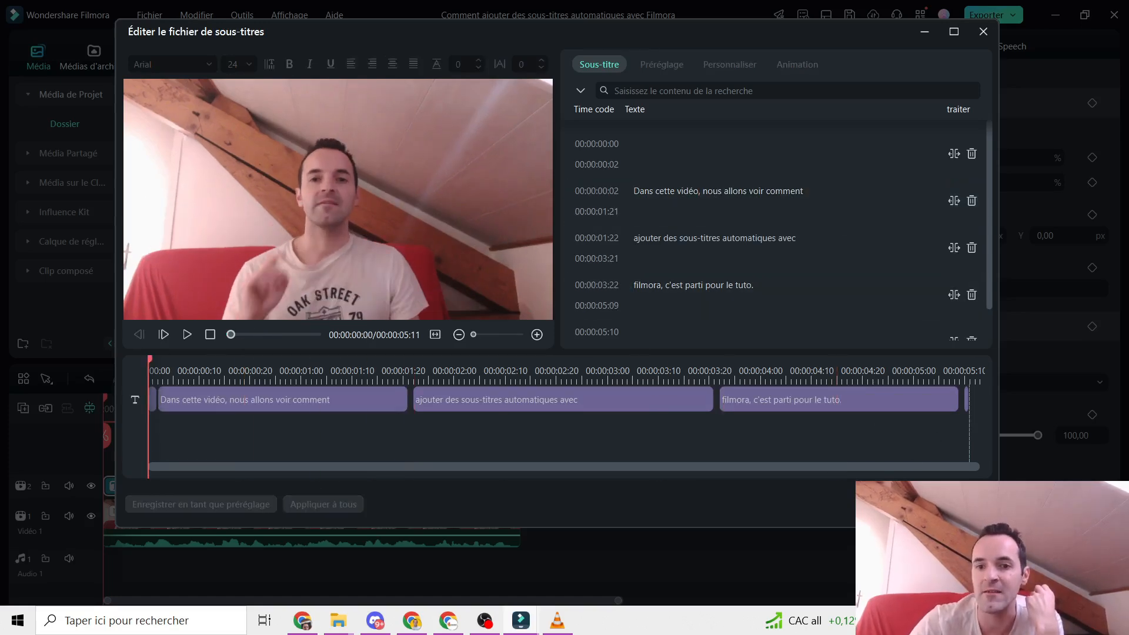
{"action": "left_click", "coordinate": [962, 504]}
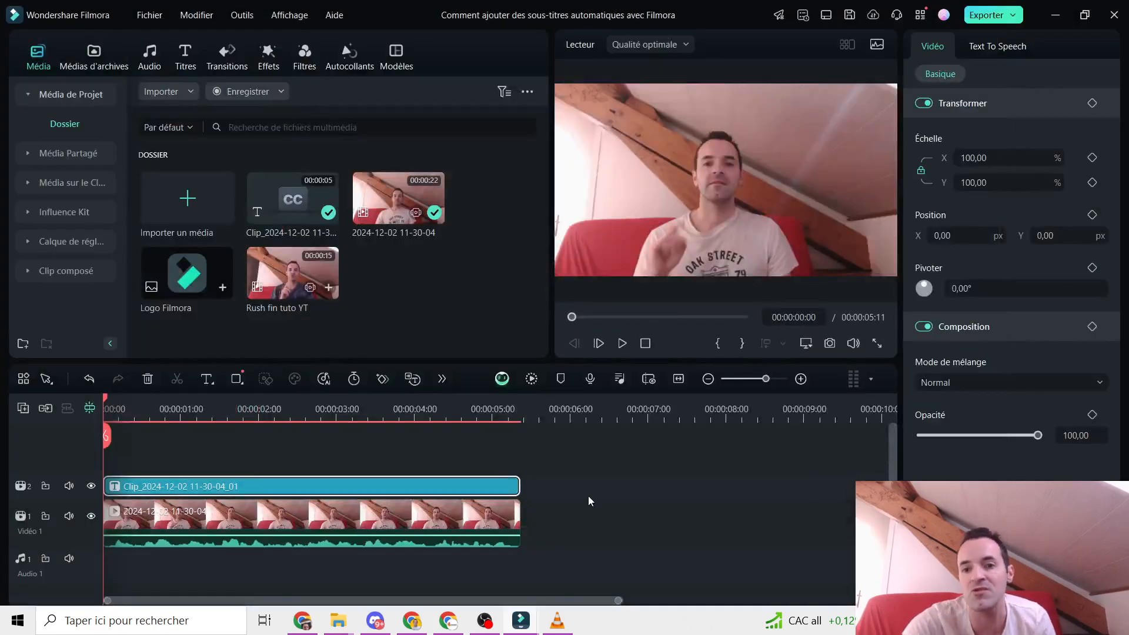
{"action": "key", "text": "space"}
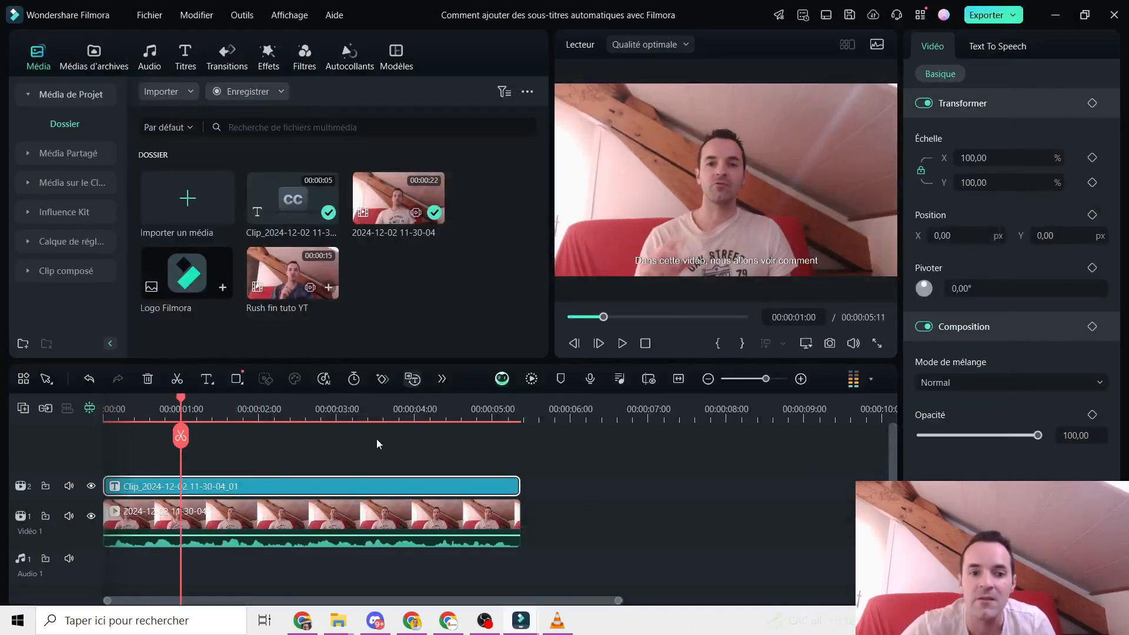
Reopen the subtitle clip for editing and compare the custom style presets with the standard ones
{"action": "double_click", "coordinate": [342, 485]}
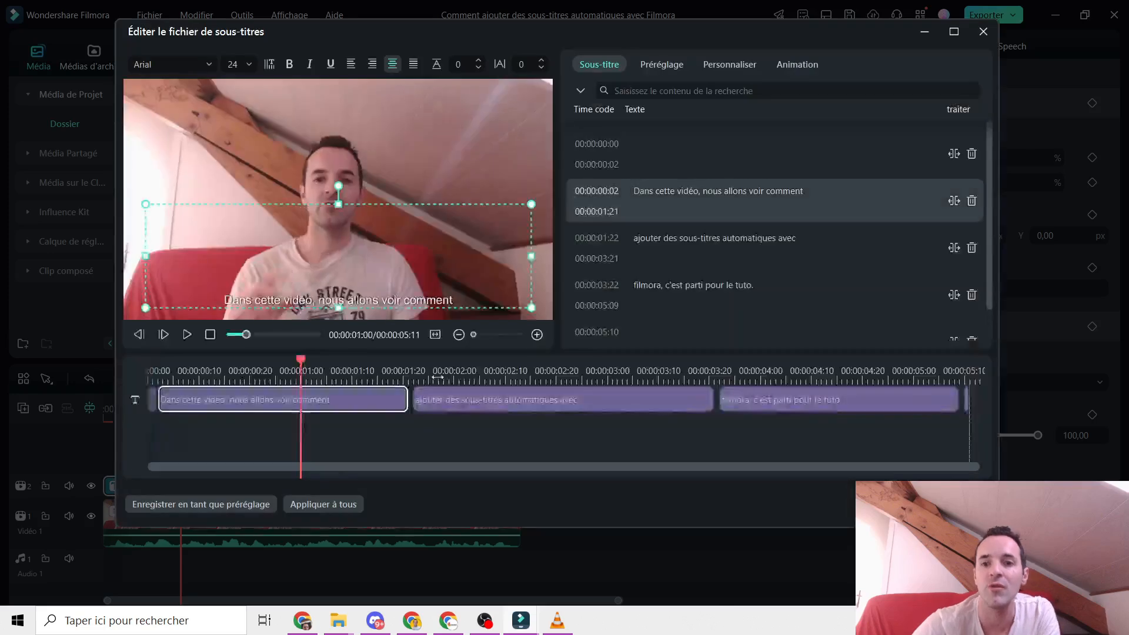
{"action": "left_click", "coordinate": [664, 64]}
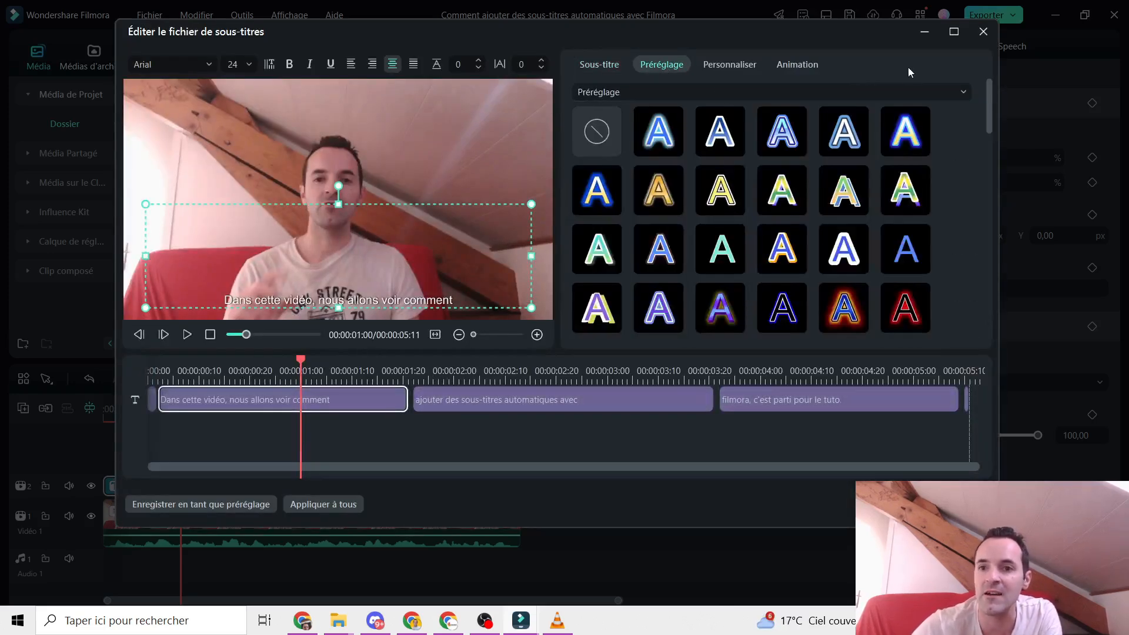
{"action": "left_click", "coordinate": [835, 93]}
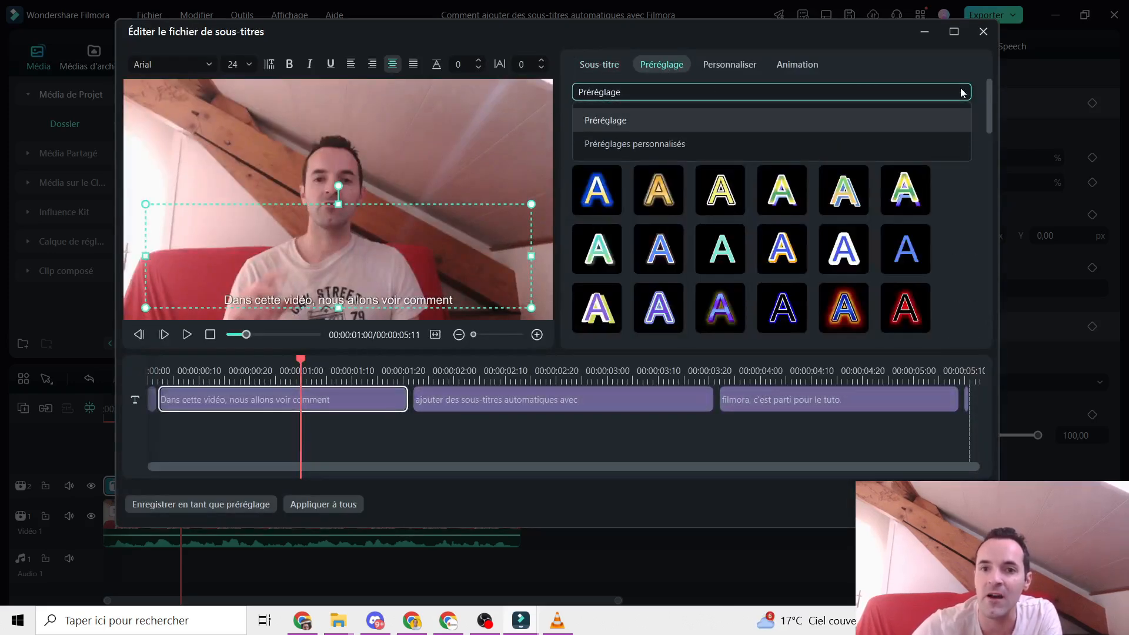
{"action": "left_click", "coordinate": [651, 144]}
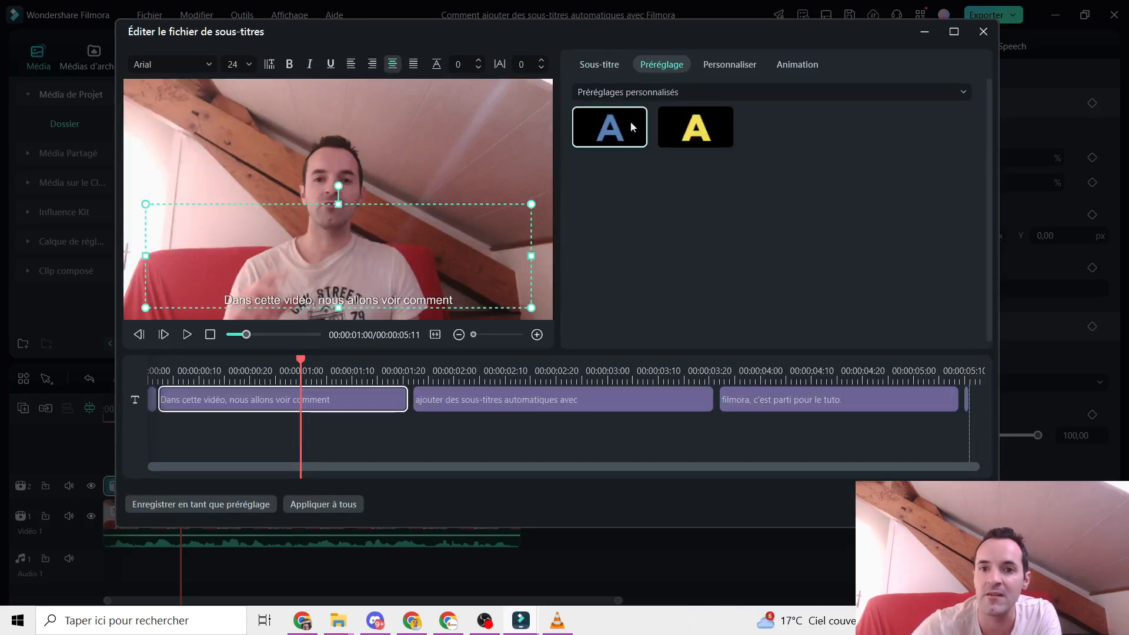
{"action": "left_click", "coordinate": [946, 91]}
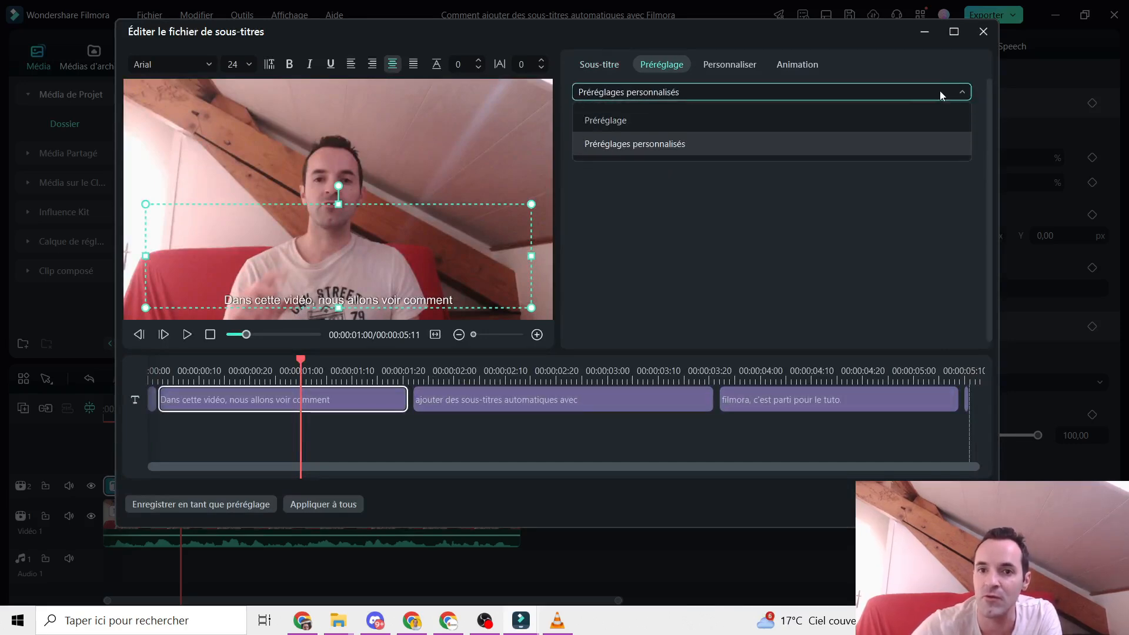
{"action": "left_click", "coordinate": [608, 117]}
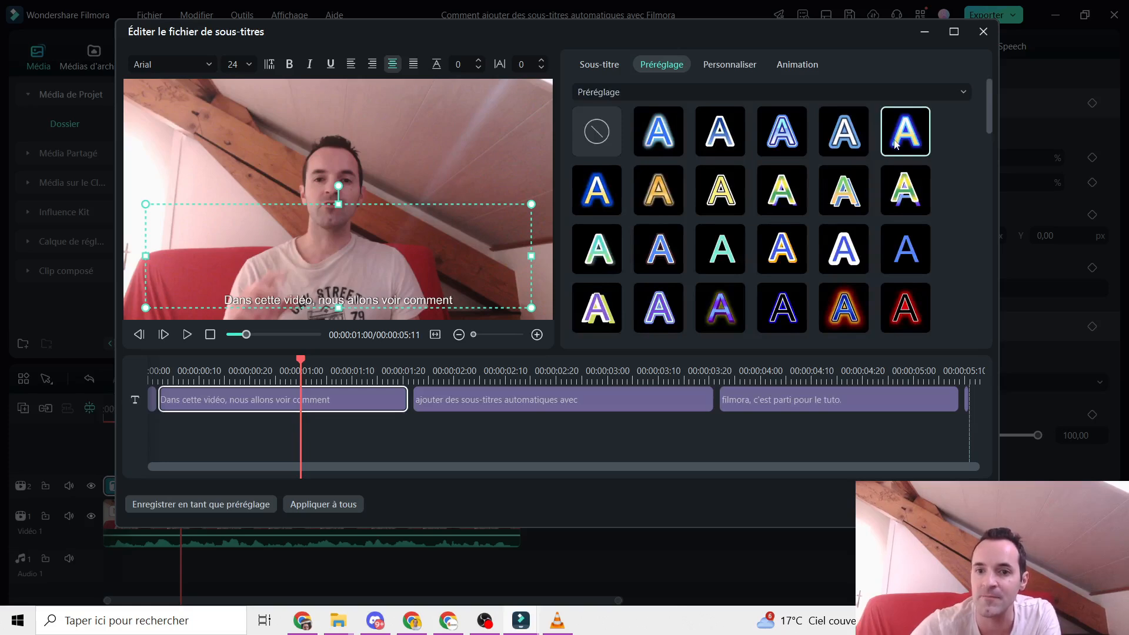
Apply the yellow-orange preset with a blue outline to the subtitle "Dans cette vidéo, nous allons voir comment"
{"action": "scroll", "coordinate": [776, 288], "scroll_direction": "down", "scroll_amount": 2}
{"action": "scroll", "coordinate": [776, 288], "scroll_direction": "down", "scroll_amount": 6}
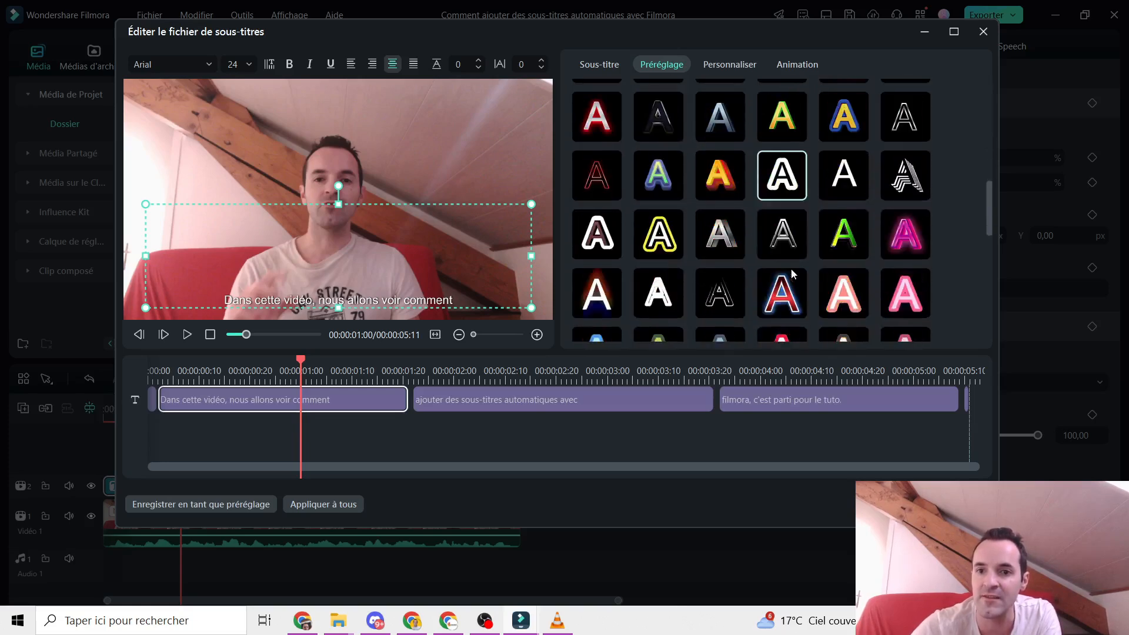
{"action": "left_click", "coordinate": [782, 184]}
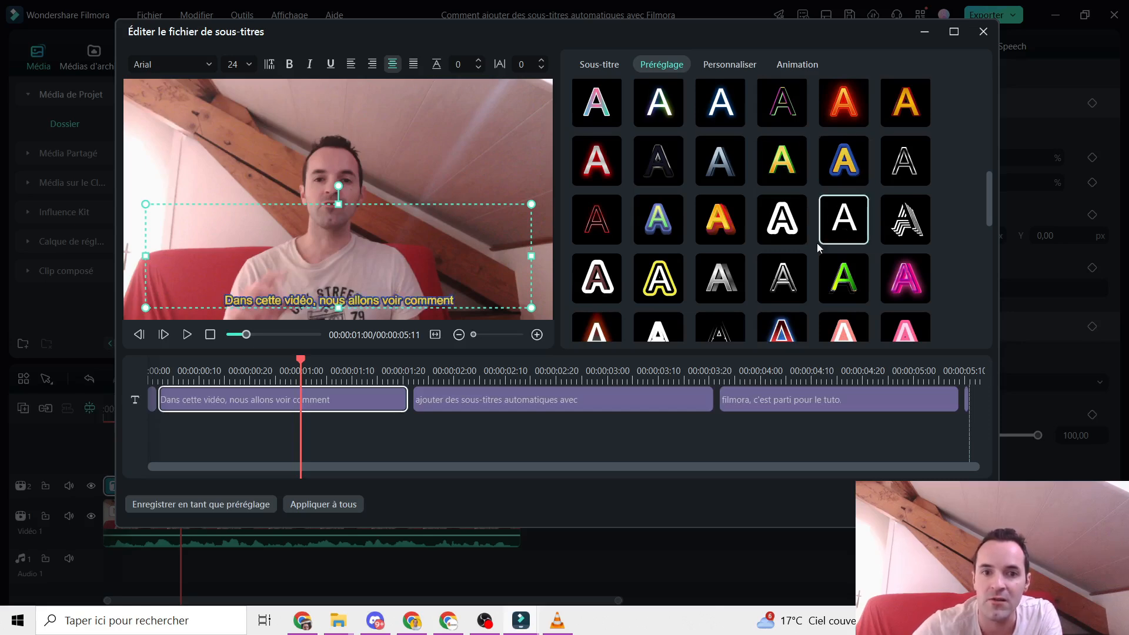
{"action": "scroll", "coordinate": [851, 259], "scroll_direction": "up", "scroll_amount": 6}
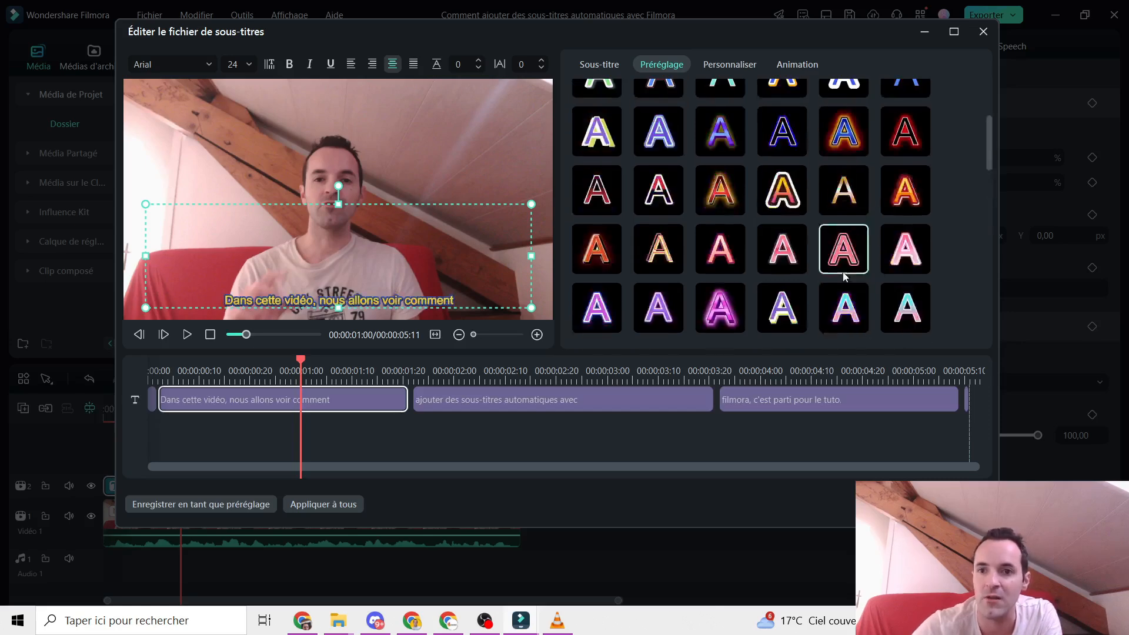
Try a fill blur of 17 on the subtitle text, restore it to 0 and keep the fill opacity at 100%
{"action": "left_click", "coordinate": [749, 64]}
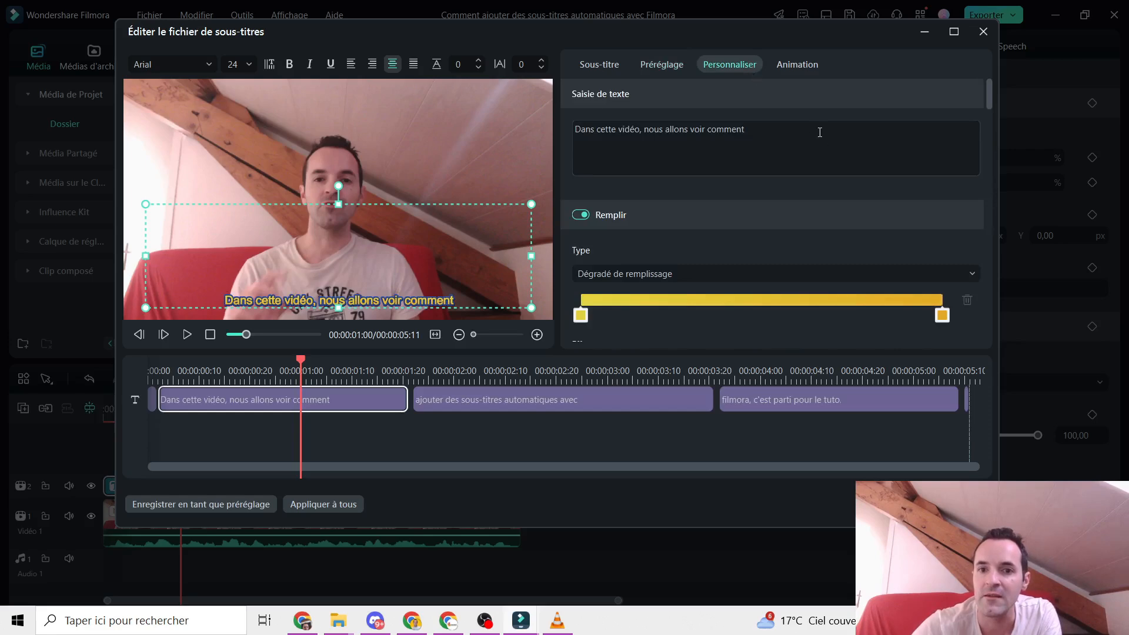
{"action": "scroll", "coordinate": [874, 186], "scroll_direction": "down", "scroll_amount": 3}
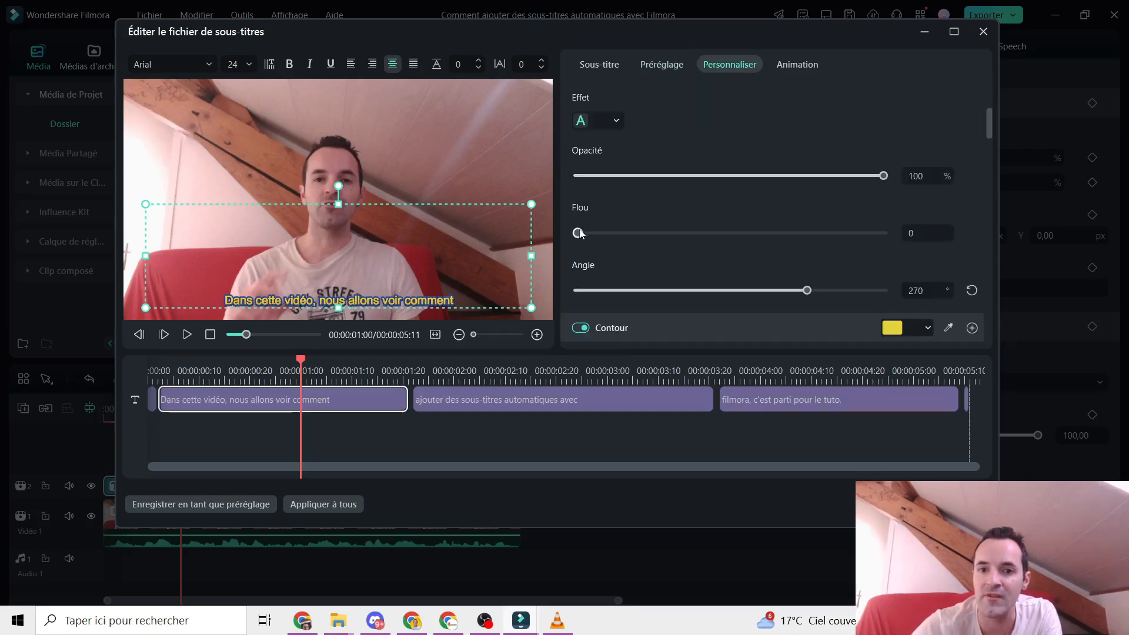
{"action": "left_click_drag", "start_coordinate": [579, 234], "coordinate": [837, 233]}
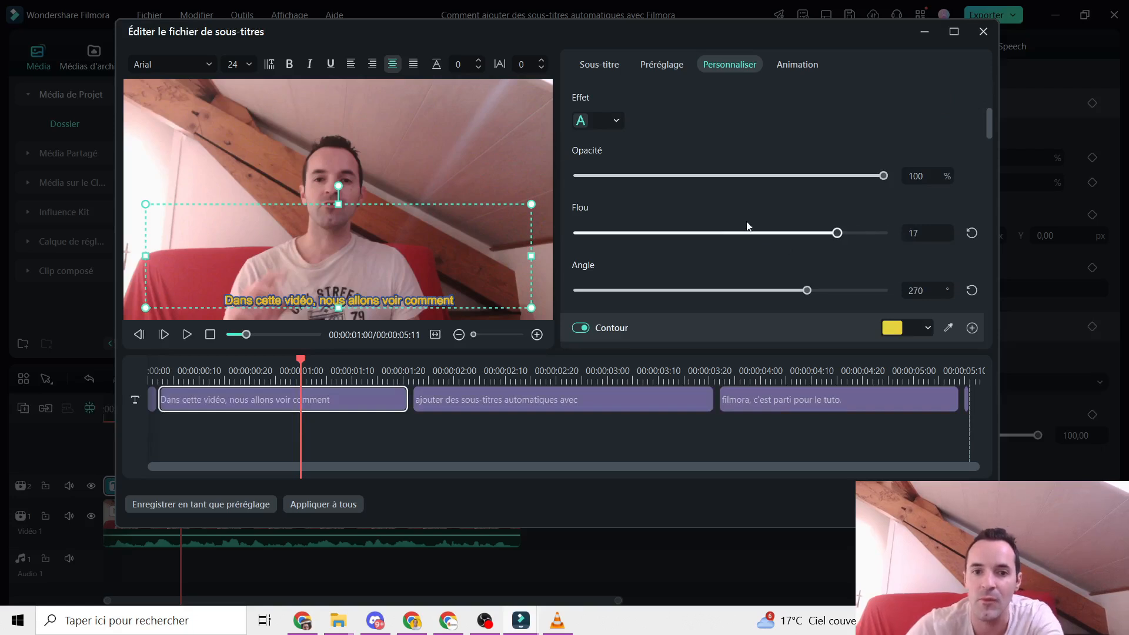
{"action": "left_click_drag", "start_coordinate": [747, 226], "coordinate": [528, 231]}
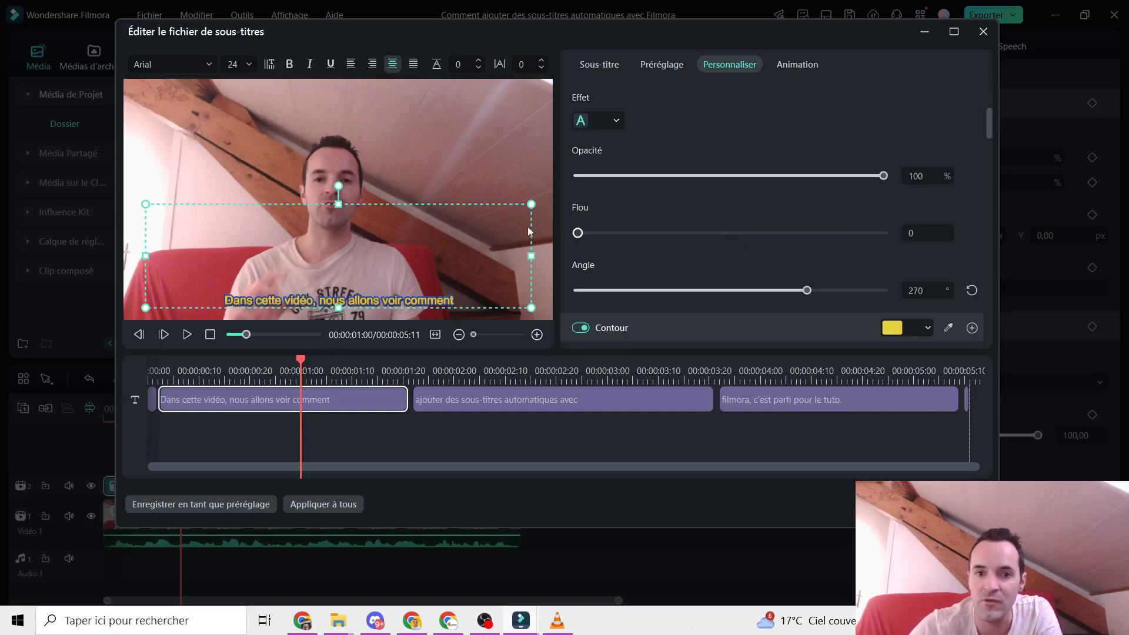
{"action": "left_click_drag", "start_coordinate": [883, 176], "coordinate": [938, 184]}
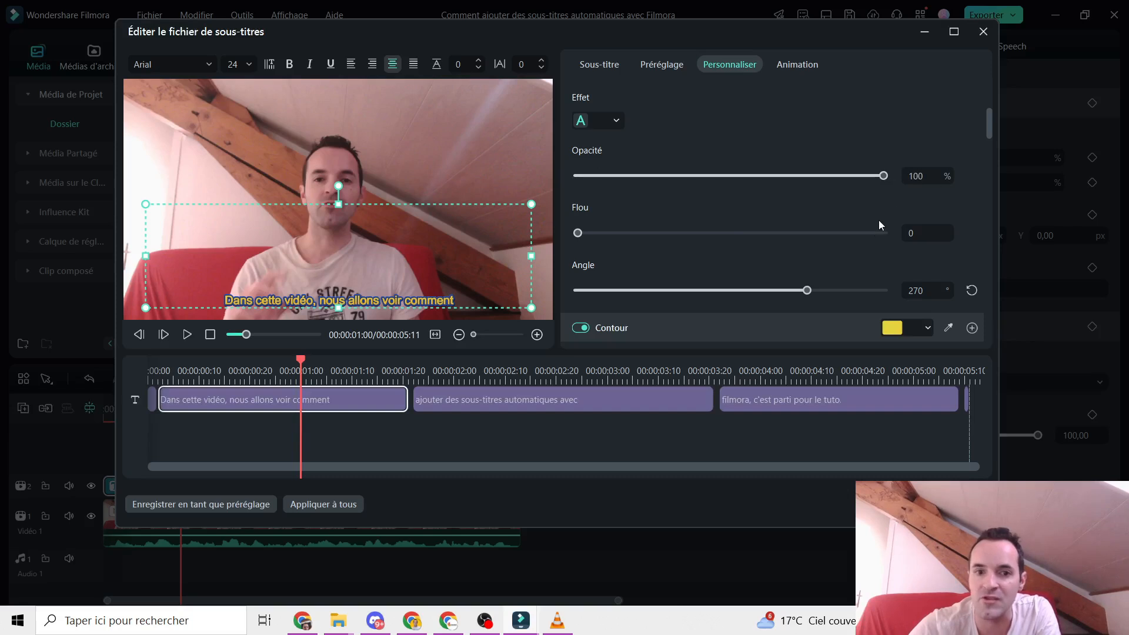
Switch the subtitle's text outline (Contour) off and back on to compare the effect
{"action": "scroll", "coordinate": [701, 211], "scroll_direction": "down", "scroll_amount": 4}
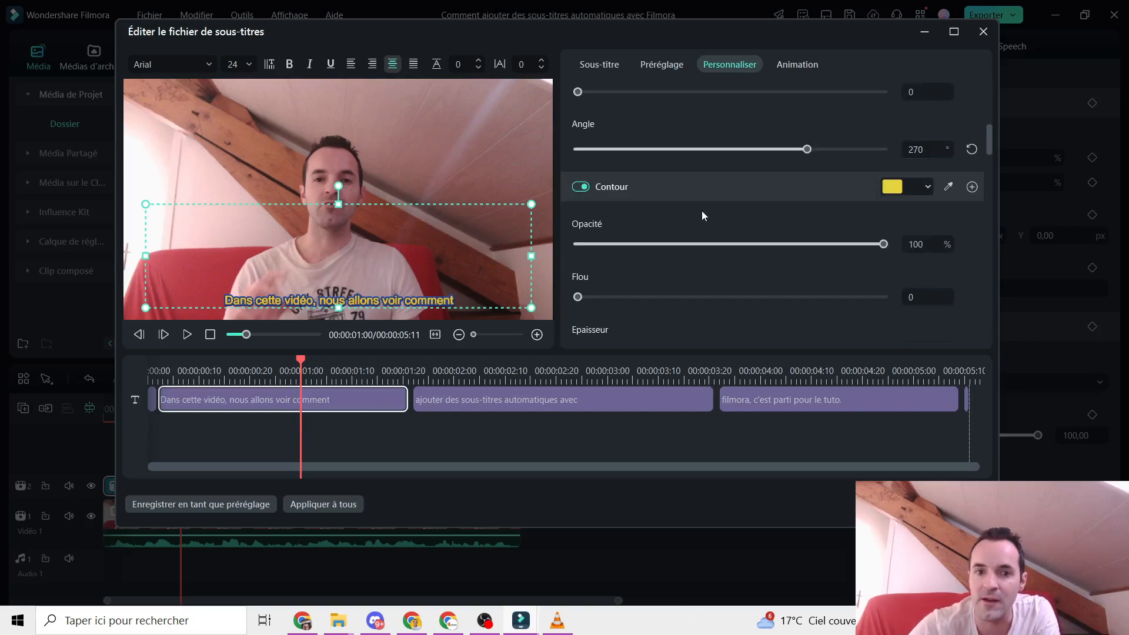
{"action": "left_click", "coordinate": [583, 191]}
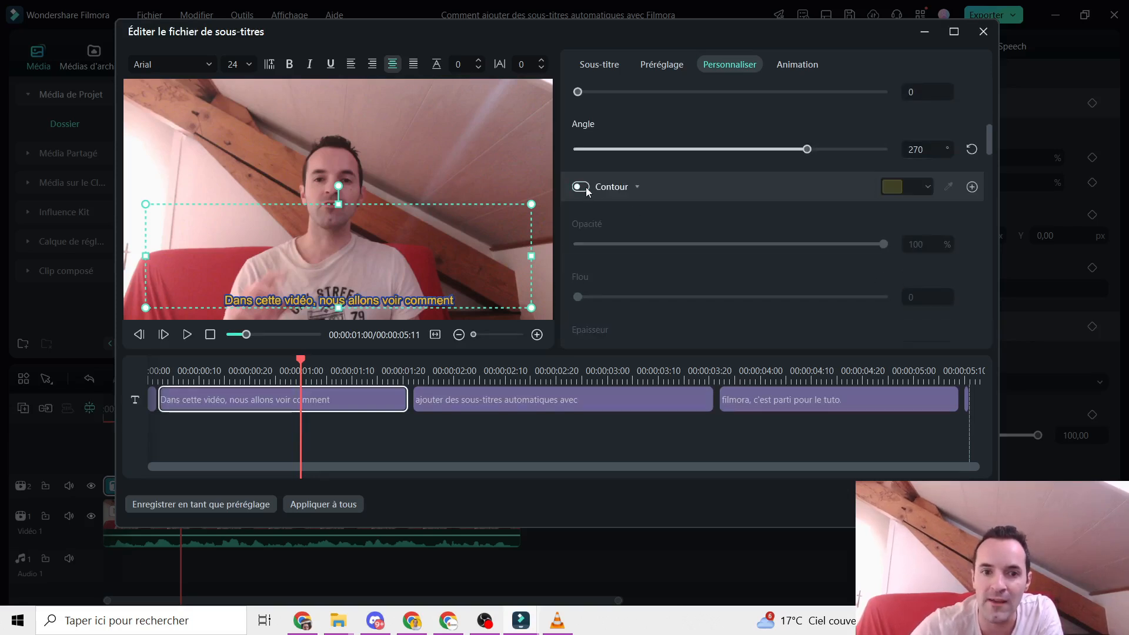
{"action": "left_click", "coordinate": [583, 187]}
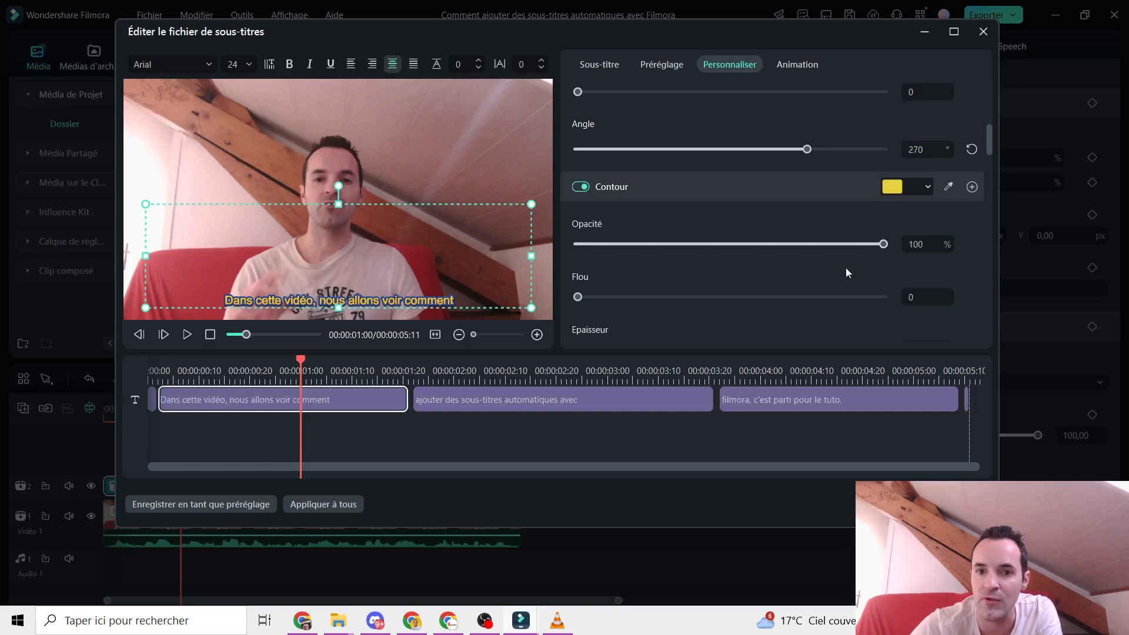
Review the remaining outline settings and try turning the subtitle's background (Arrière plan) on and off again
{"action": "scroll", "coordinate": [846, 267], "scroll_direction": "down", "scroll_amount": 5}
{"action": "scroll", "coordinate": [869, 282], "scroll_direction": "down", "scroll_amount": 3}
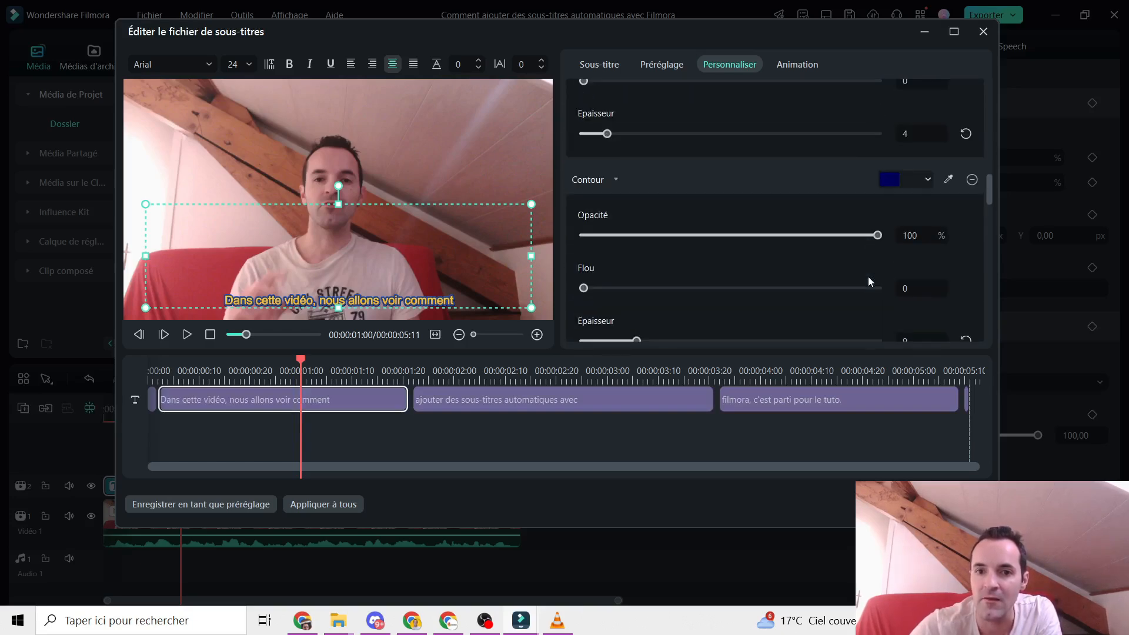
{"action": "scroll", "coordinate": [875, 271], "scroll_direction": "down", "scroll_amount": 1}
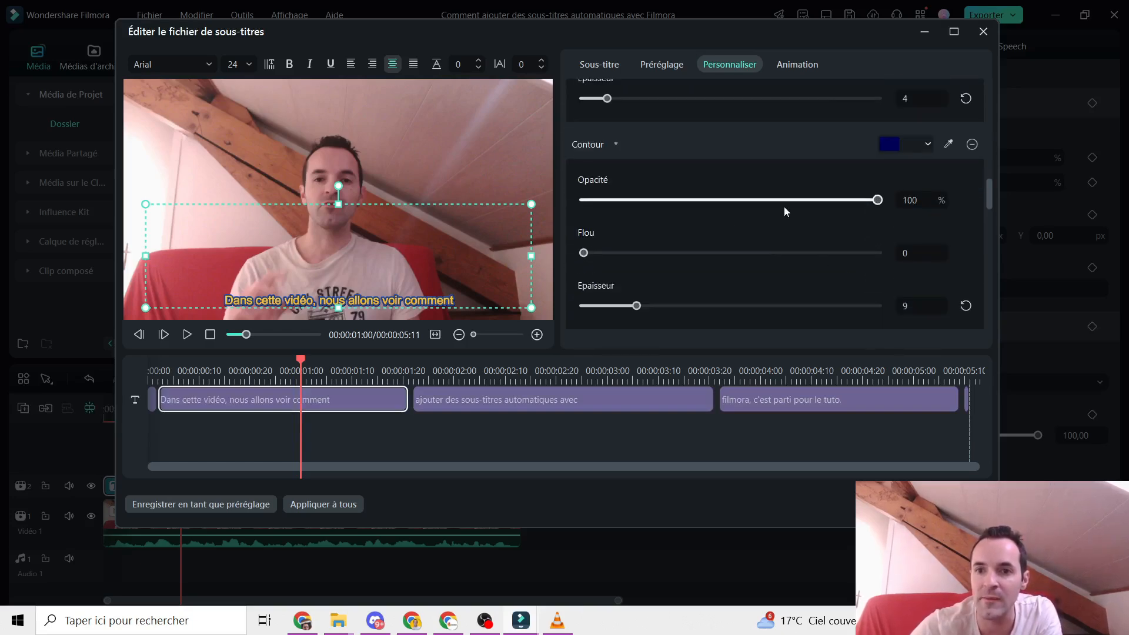
{"action": "scroll", "coordinate": [785, 210], "scroll_direction": "up", "scroll_amount": 1}
{"action": "scroll", "coordinate": [784, 207], "scroll_direction": "down", "scroll_amount": 6}
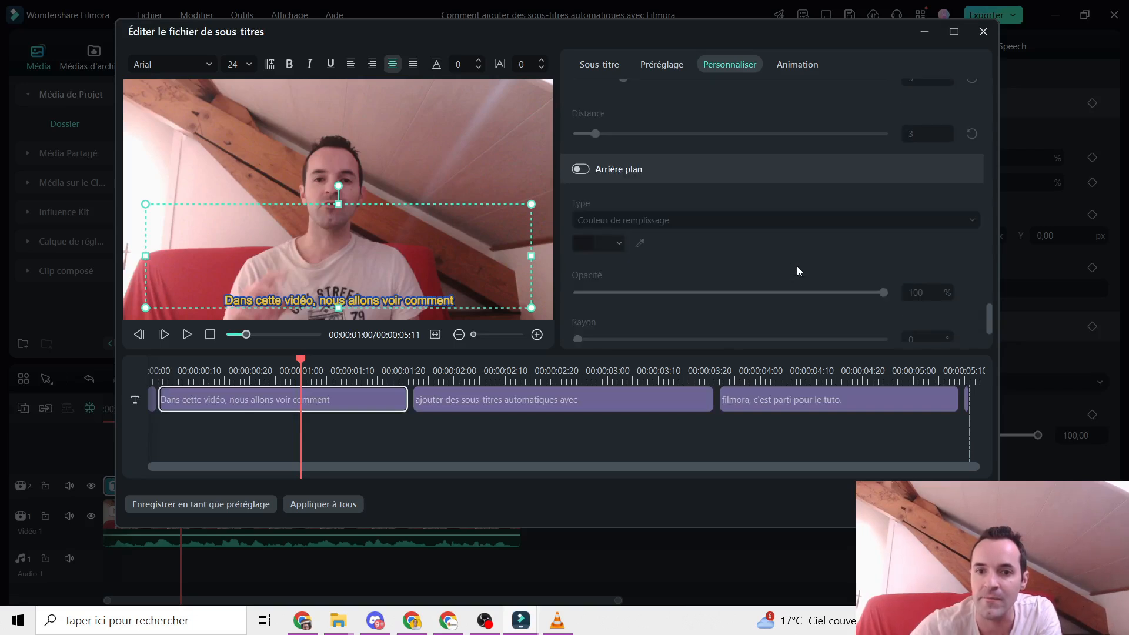
{"action": "scroll", "coordinate": [706, 206], "scroll_direction": "up", "scroll_amount": 1}
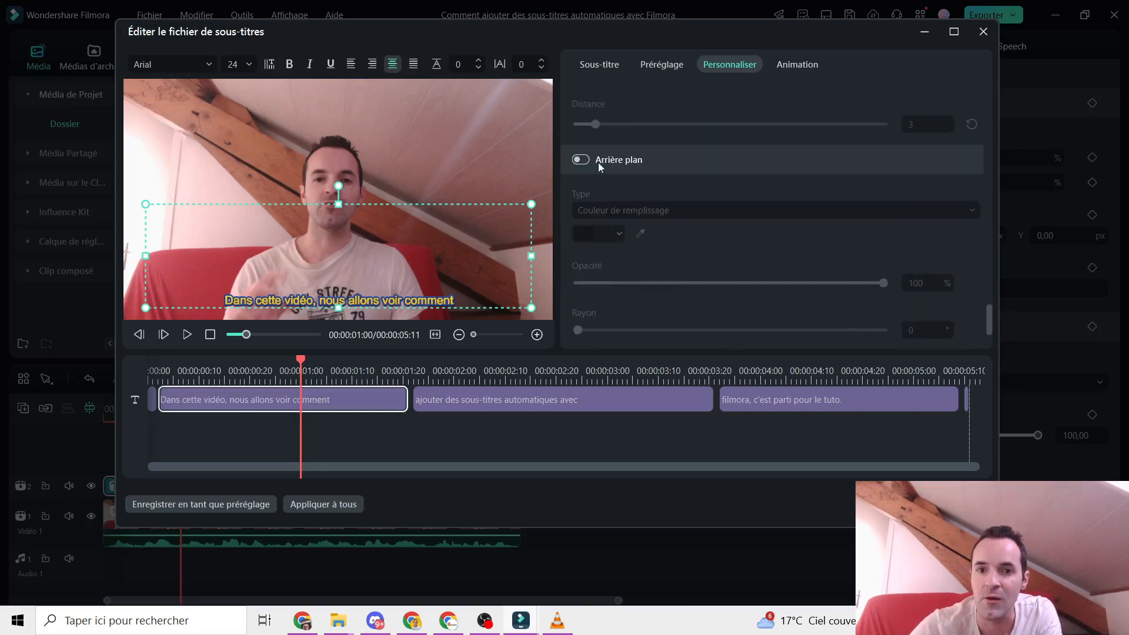
{"action": "left_click", "coordinate": [581, 160]}
{"action": "left_click", "coordinate": [580, 163]}
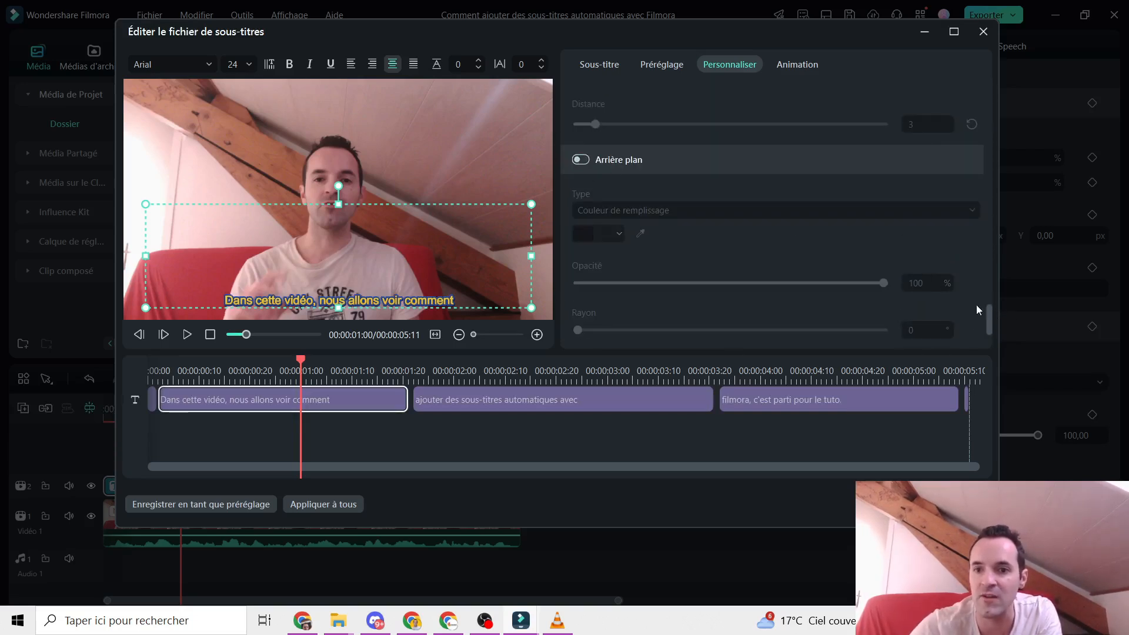
Try the fade-in entrance animation ("Apparais...") on the subtitle and apply the "Zoomer" entrance animation instead
{"action": "left_click_drag", "start_coordinate": [992, 313], "coordinate": [989, 86]}
{"action": "left_click", "coordinate": [795, 65]}
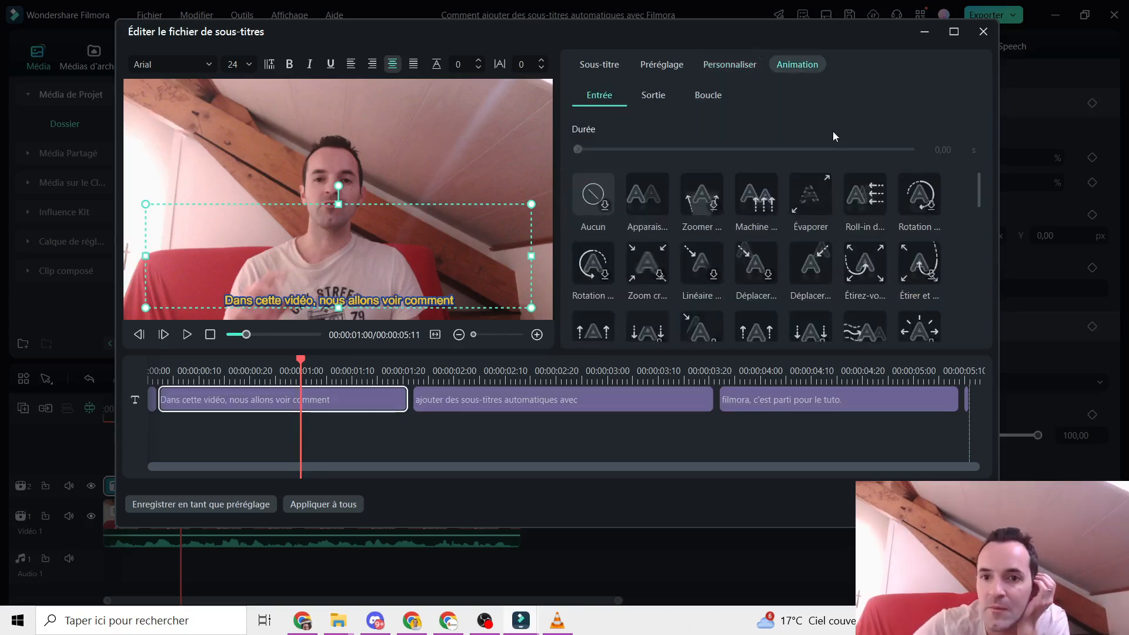
{"action": "left_click", "coordinate": [652, 200]}
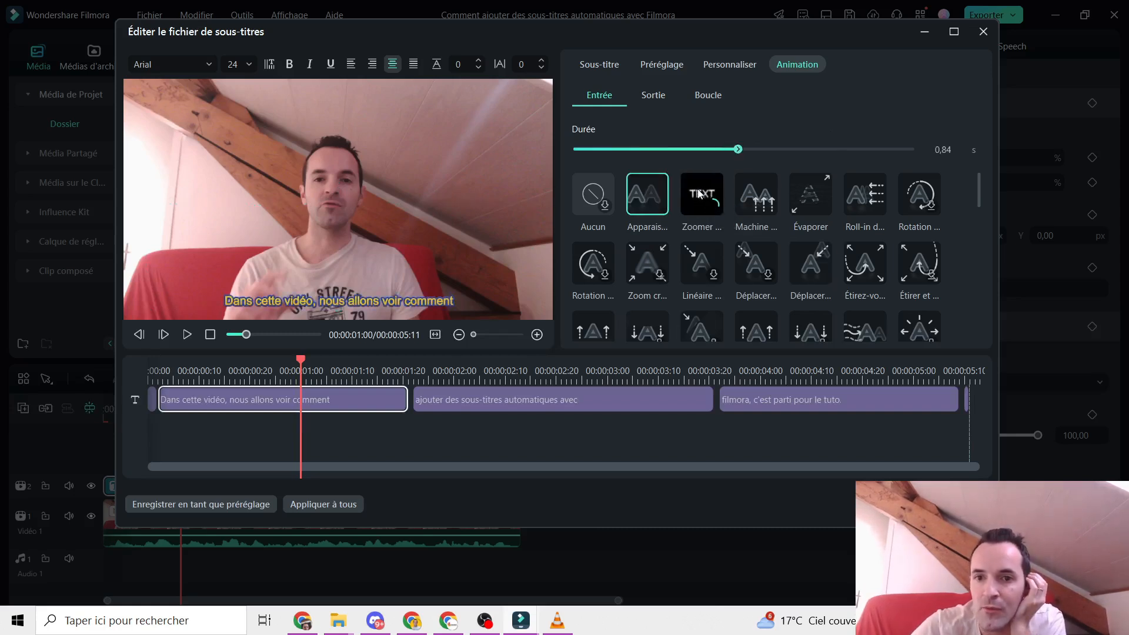
{"action": "left_click", "coordinate": [719, 202]}
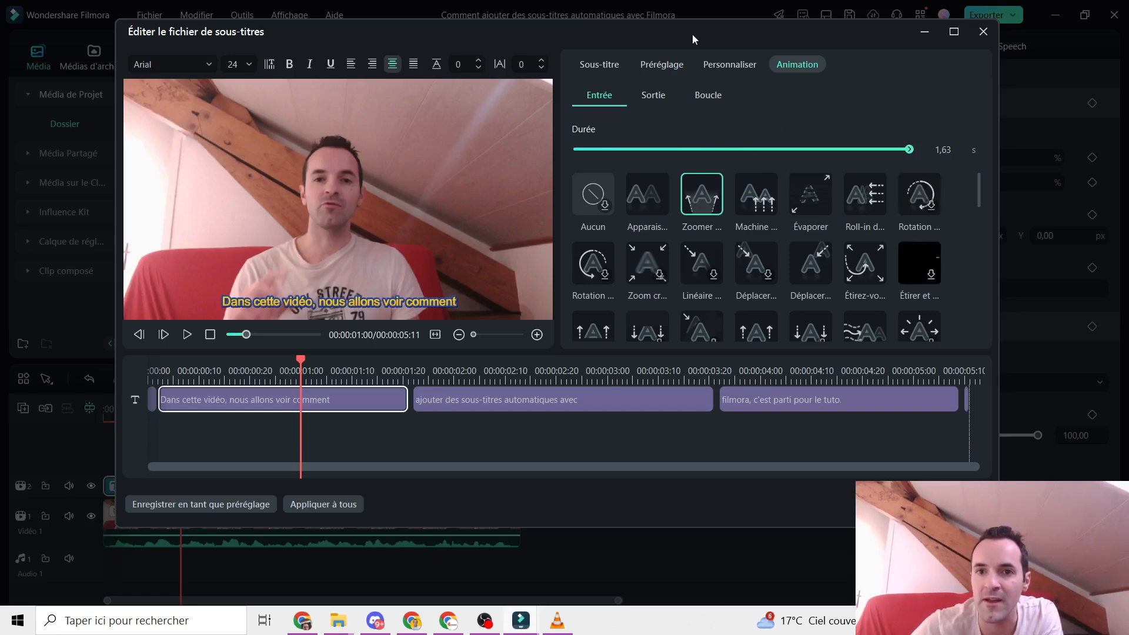
Select the subtitle "Dans cette vidéo, nous allons voir comment" in the preview and set its font size to 32
{"action": "left_click", "coordinate": [602, 66]}
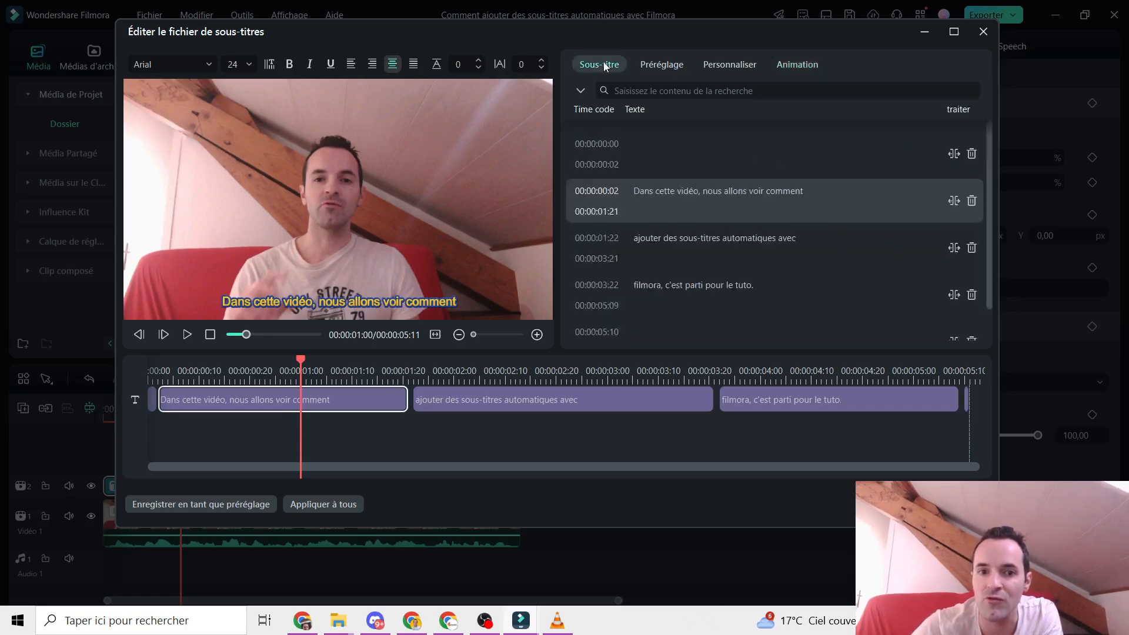
{"action": "left_click", "coordinate": [397, 285]}
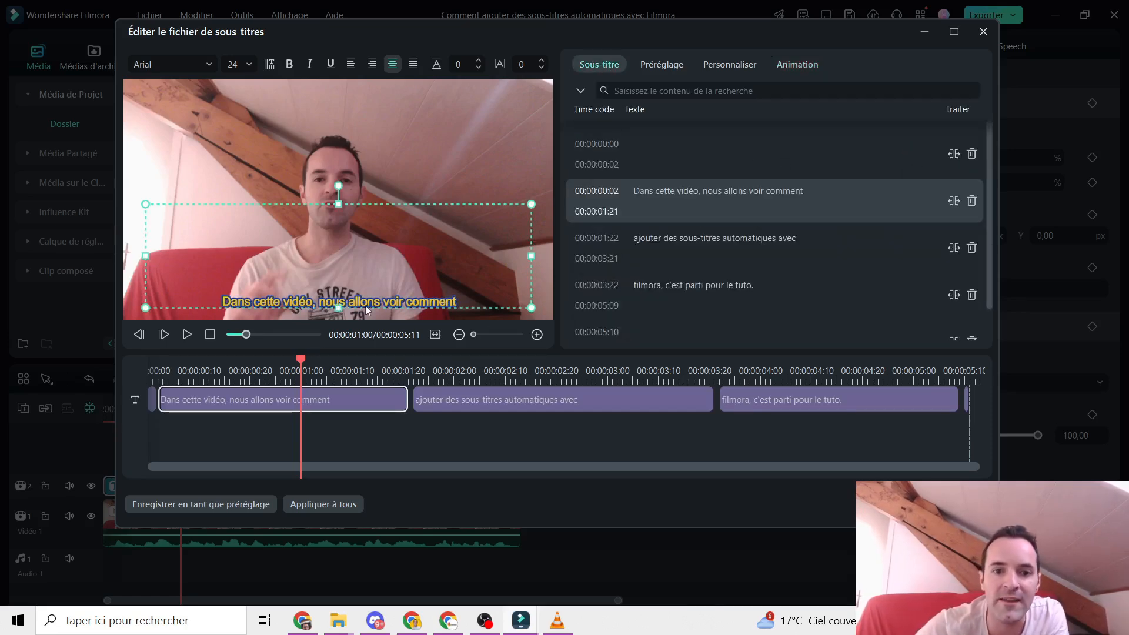
{"action": "left_click", "coordinate": [249, 63]}
{"action": "scroll", "coordinate": [233, 141], "scroll_direction": "down", "scroll_amount": 1}
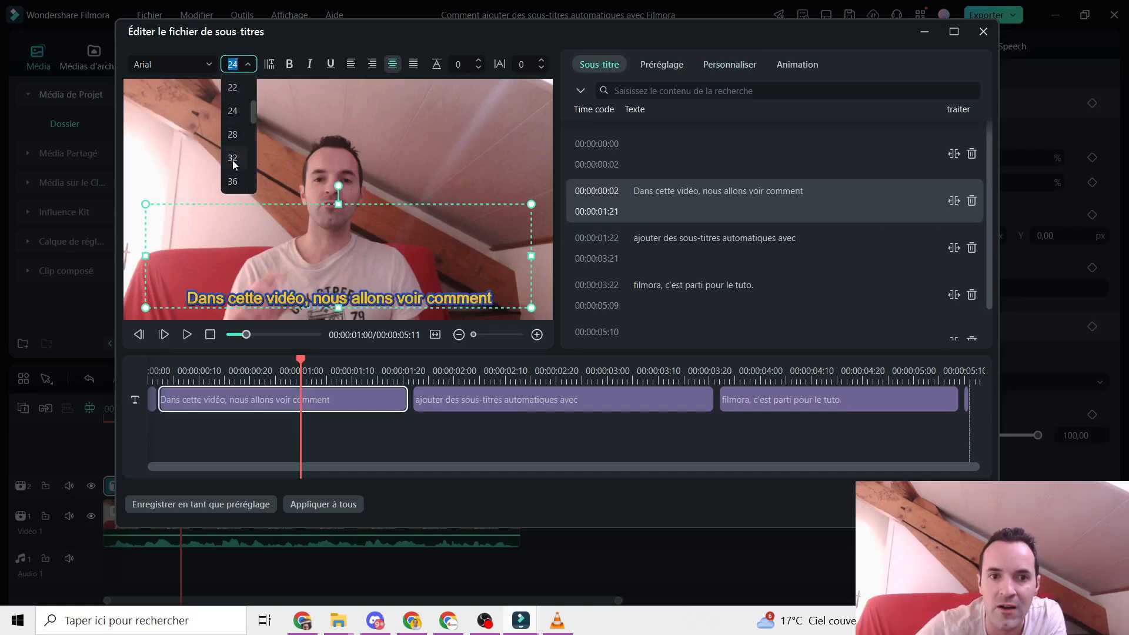
{"action": "left_click", "coordinate": [232, 159]}
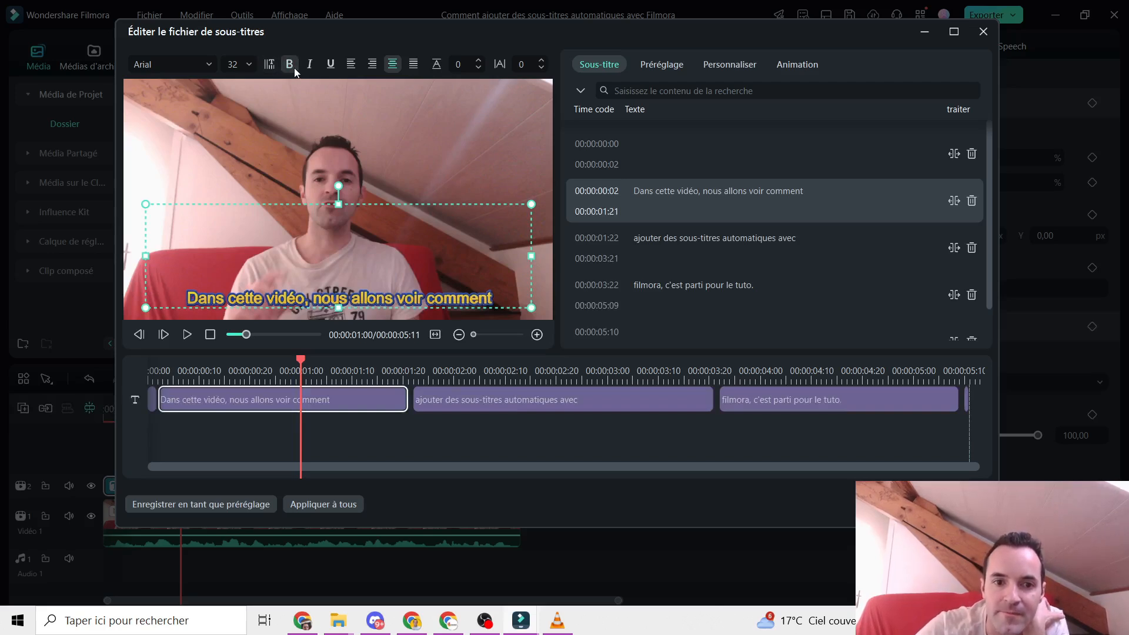
Check the available local fonts, keep Arial, and apply the subtitle's style to all subtitles (Appliquer à tous)
{"action": "left_click", "coordinate": [208, 65]}
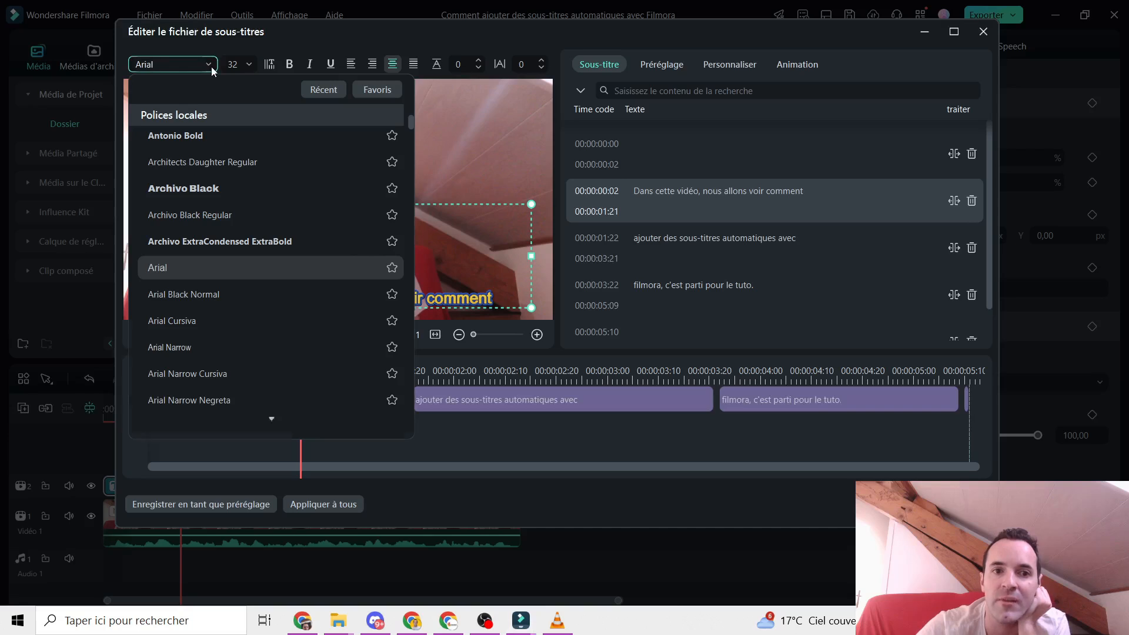
{"action": "left_click", "coordinate": [209, 66]}
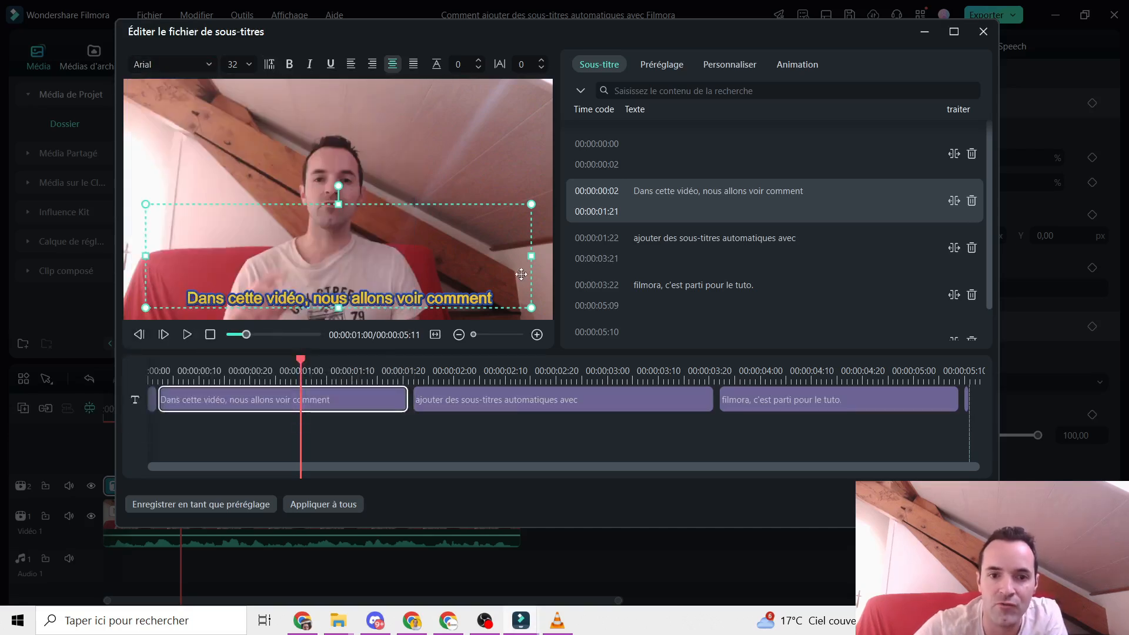
{"action": "left_click", "coordinate": [325, 507]}
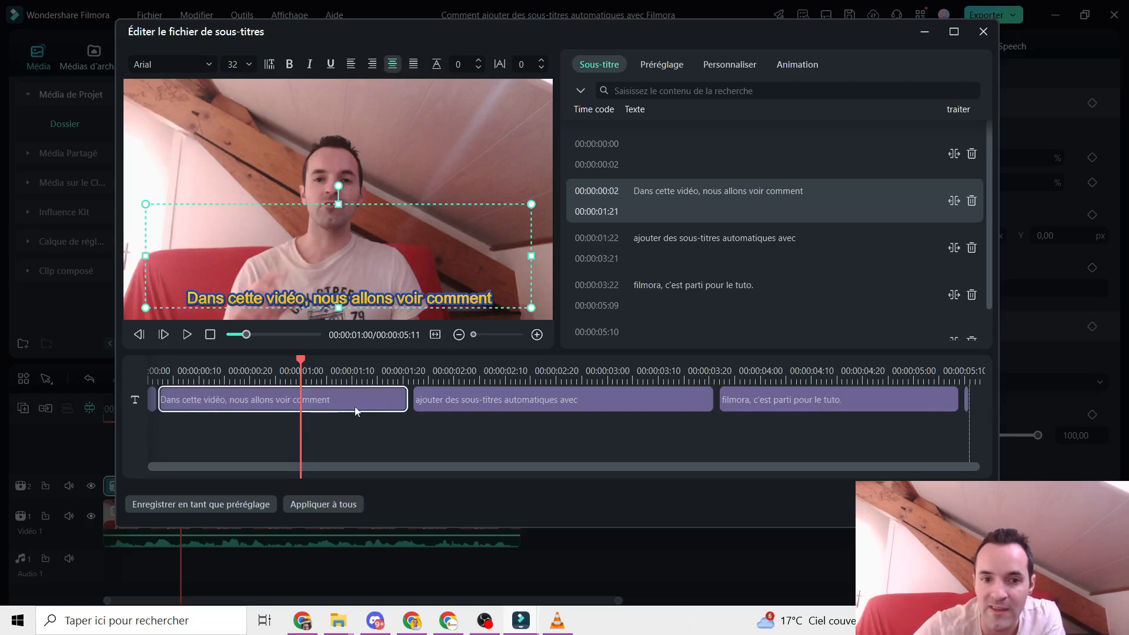
{"action": "left_click", "coordinate": [323, 506]}
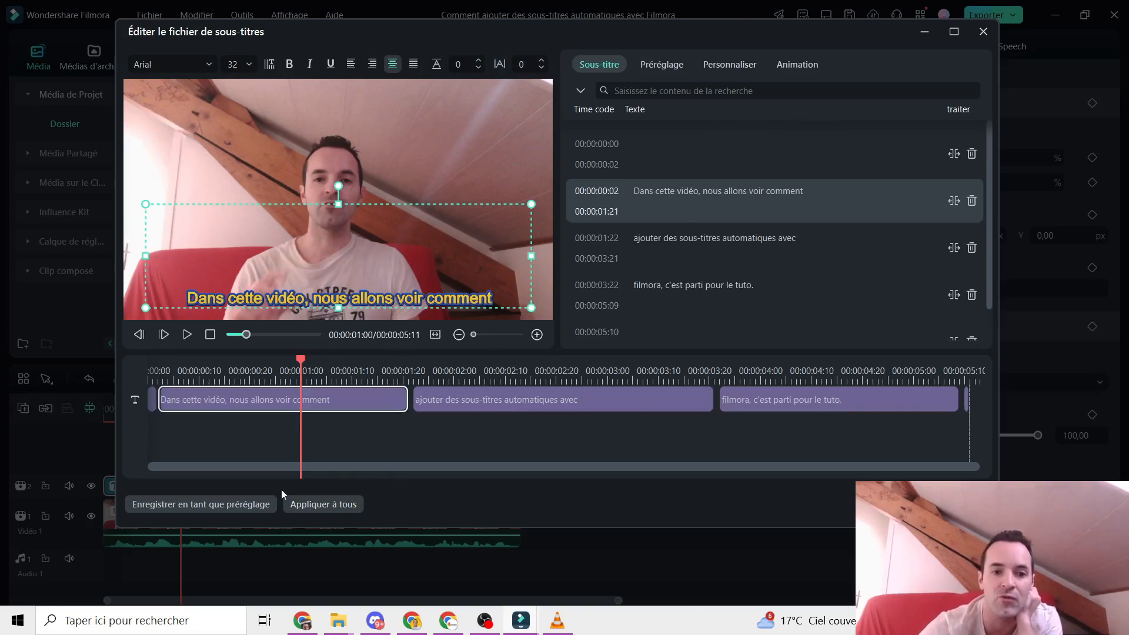
Look at the option to save the style as a preset without saving it, and view the custom presets (Préréglages personnalisés)
{"action": "left_click", "coordinate": [203, 505]}
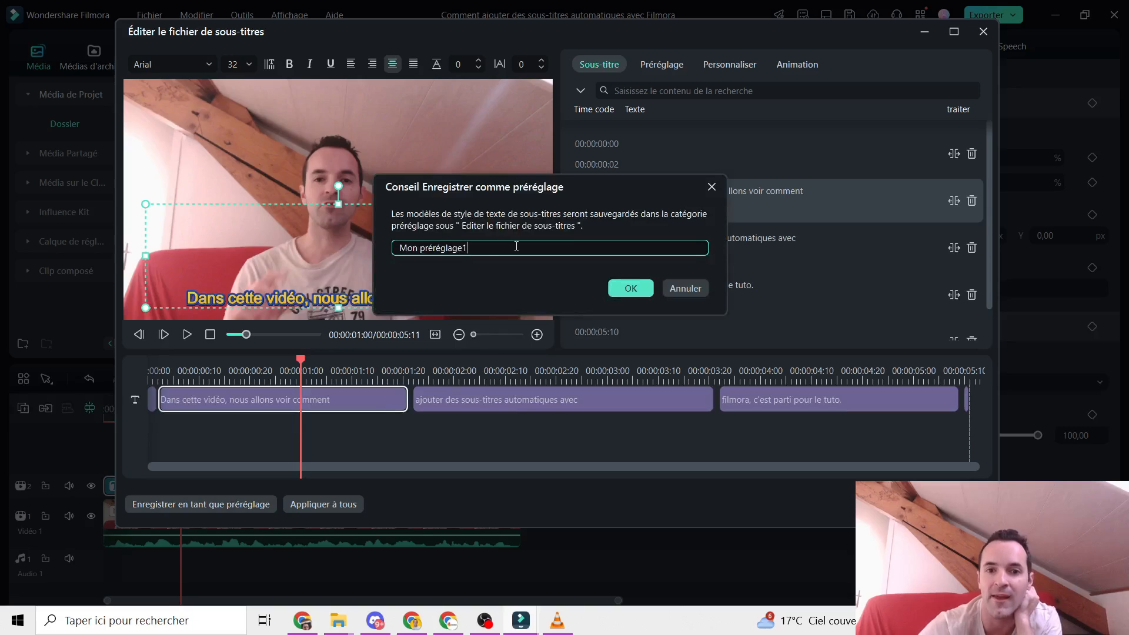
{"action": "left_click", "coordinate": [698, 288]}
{"action": "left_click", "coordinate": [665, 64]}
{"action": "scroll", "coordinate": [937, 132], "scroll_direction": "down", "scroll_amount": 5}
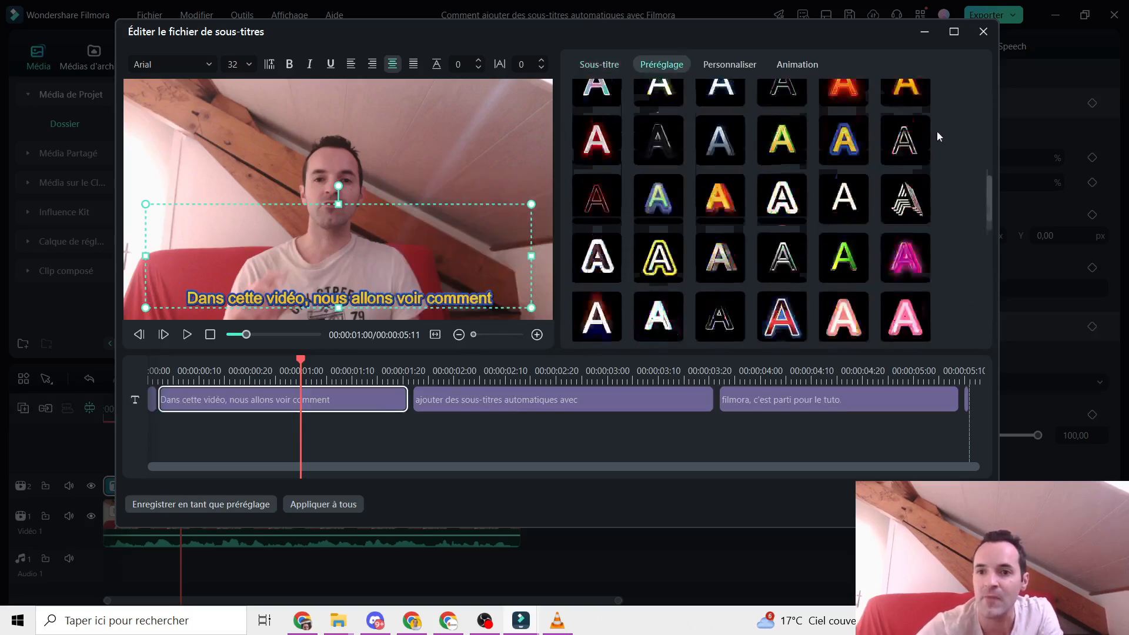
{"action": "scroll", "coordinate": [937, 132], "scroll_direction": "up", "scroll_amount": 6}
{"action": "left_click", "coordinate": [933, 91]}
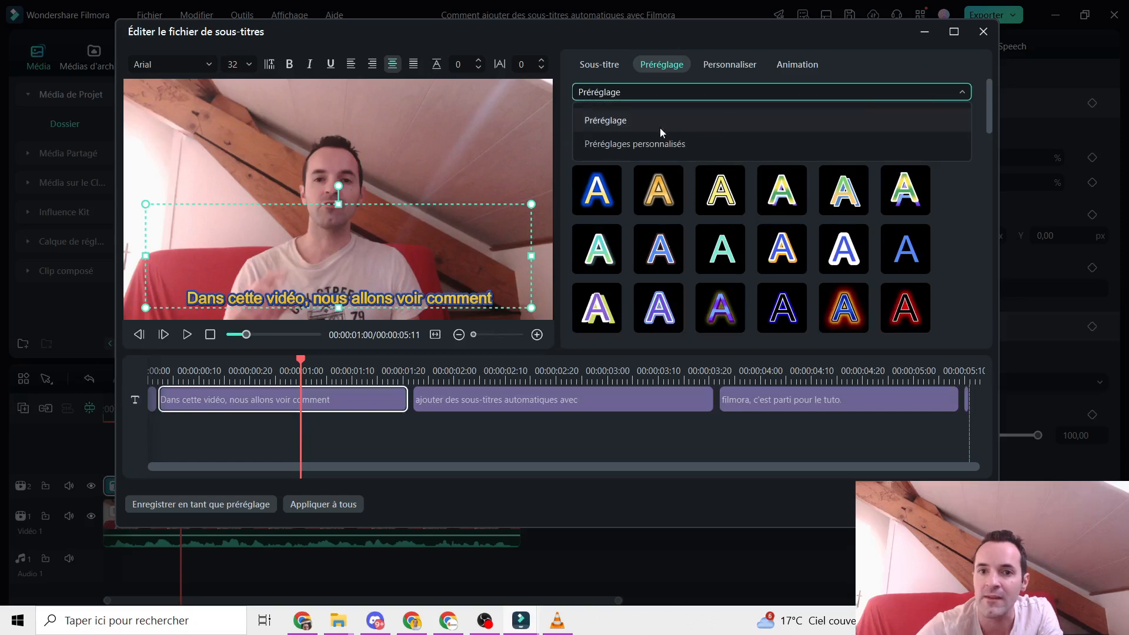
{"action": "left_click", "coordinate": [640, 146]}
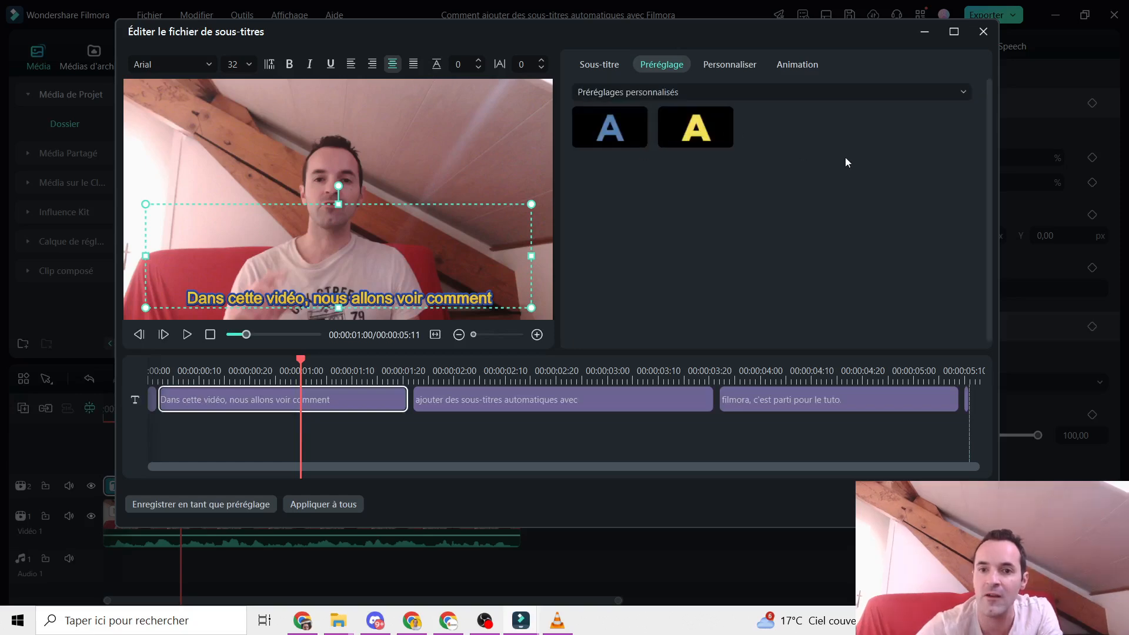
Return to the subtitle list, leave the subtitle editor and play the timeline from the start to check the styled subtitles
{"action": "left_click", "coordinate": [600, 64]}
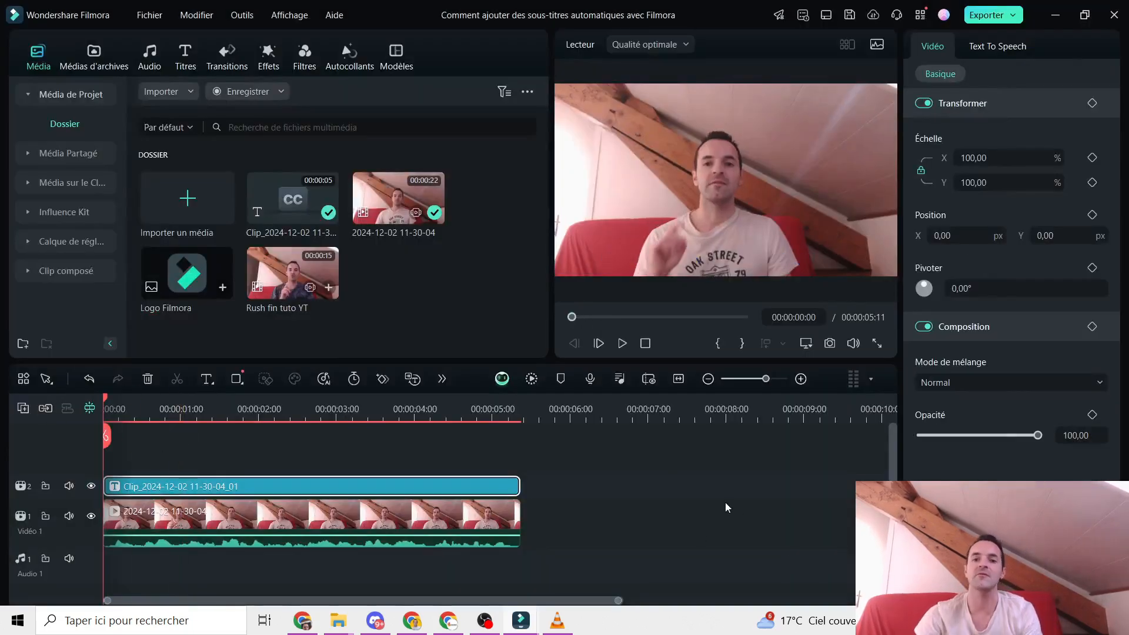
{"action": "key", "text": "space"}
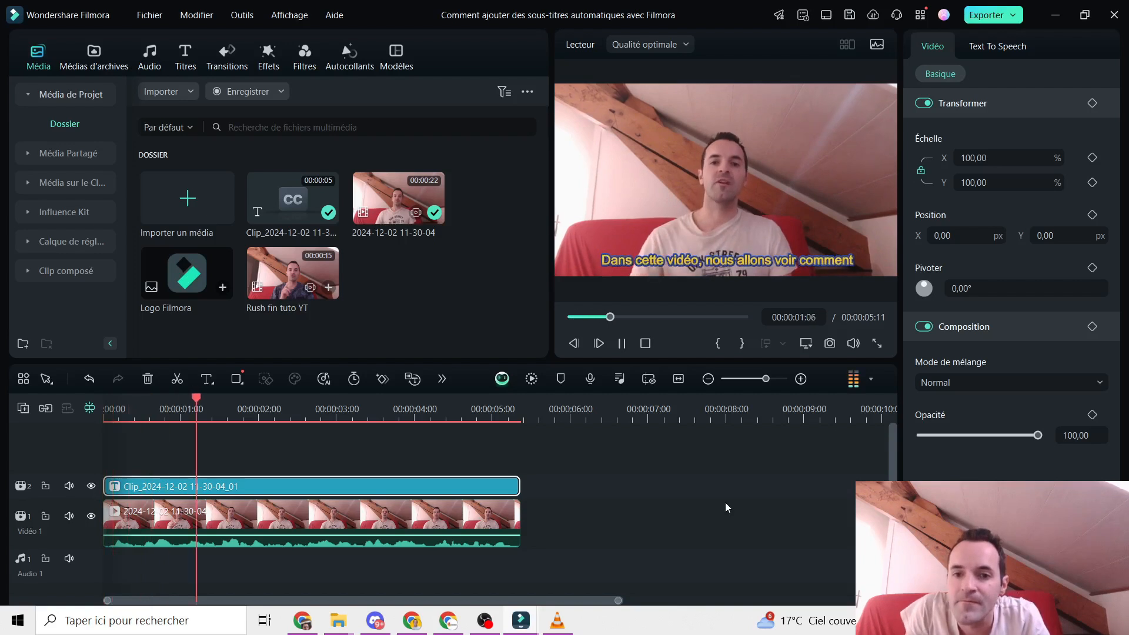